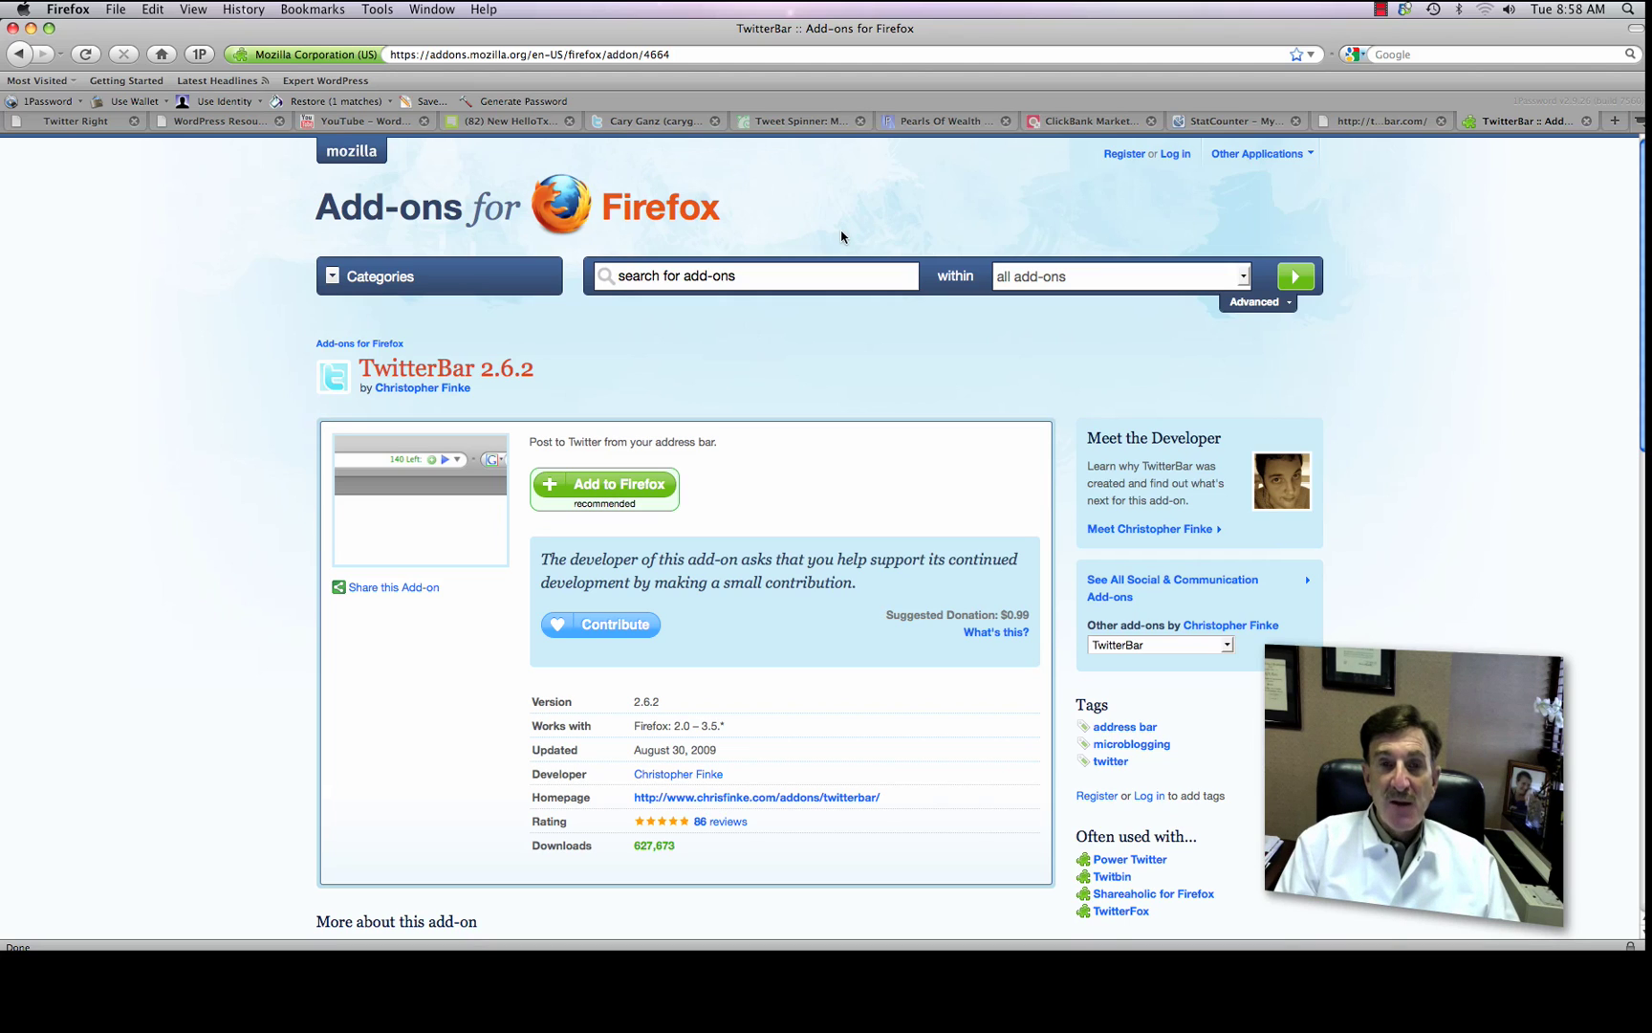
left_click(389, 19)
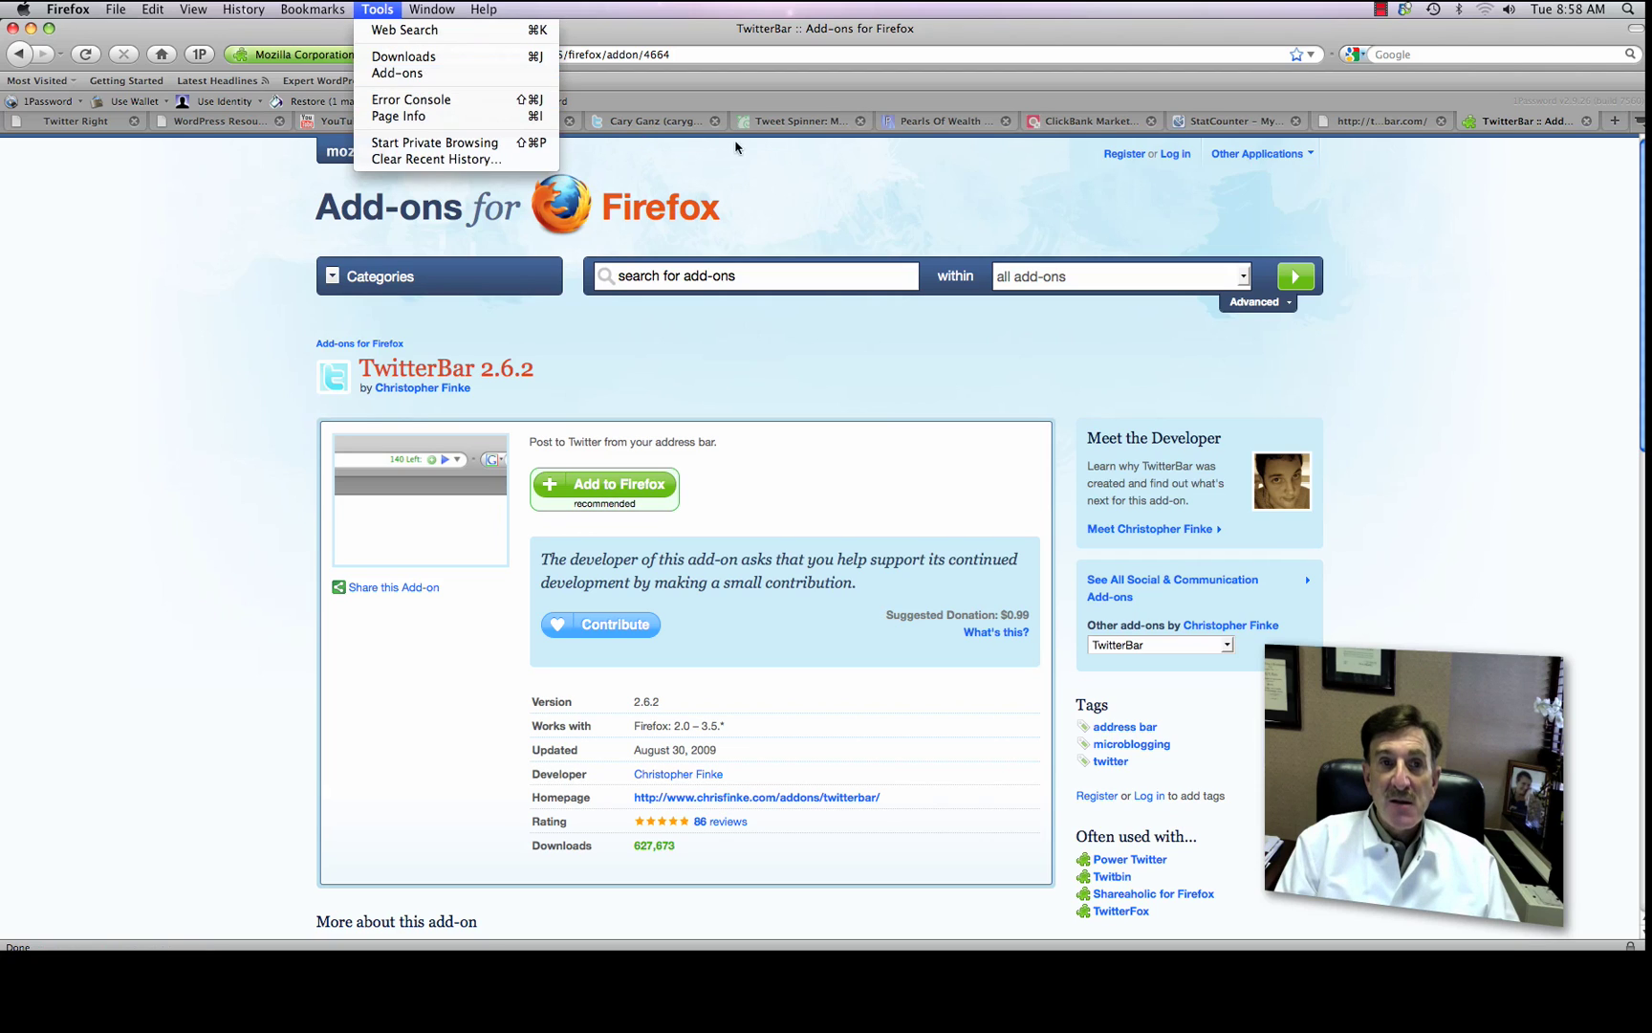
left_click(809, 177)
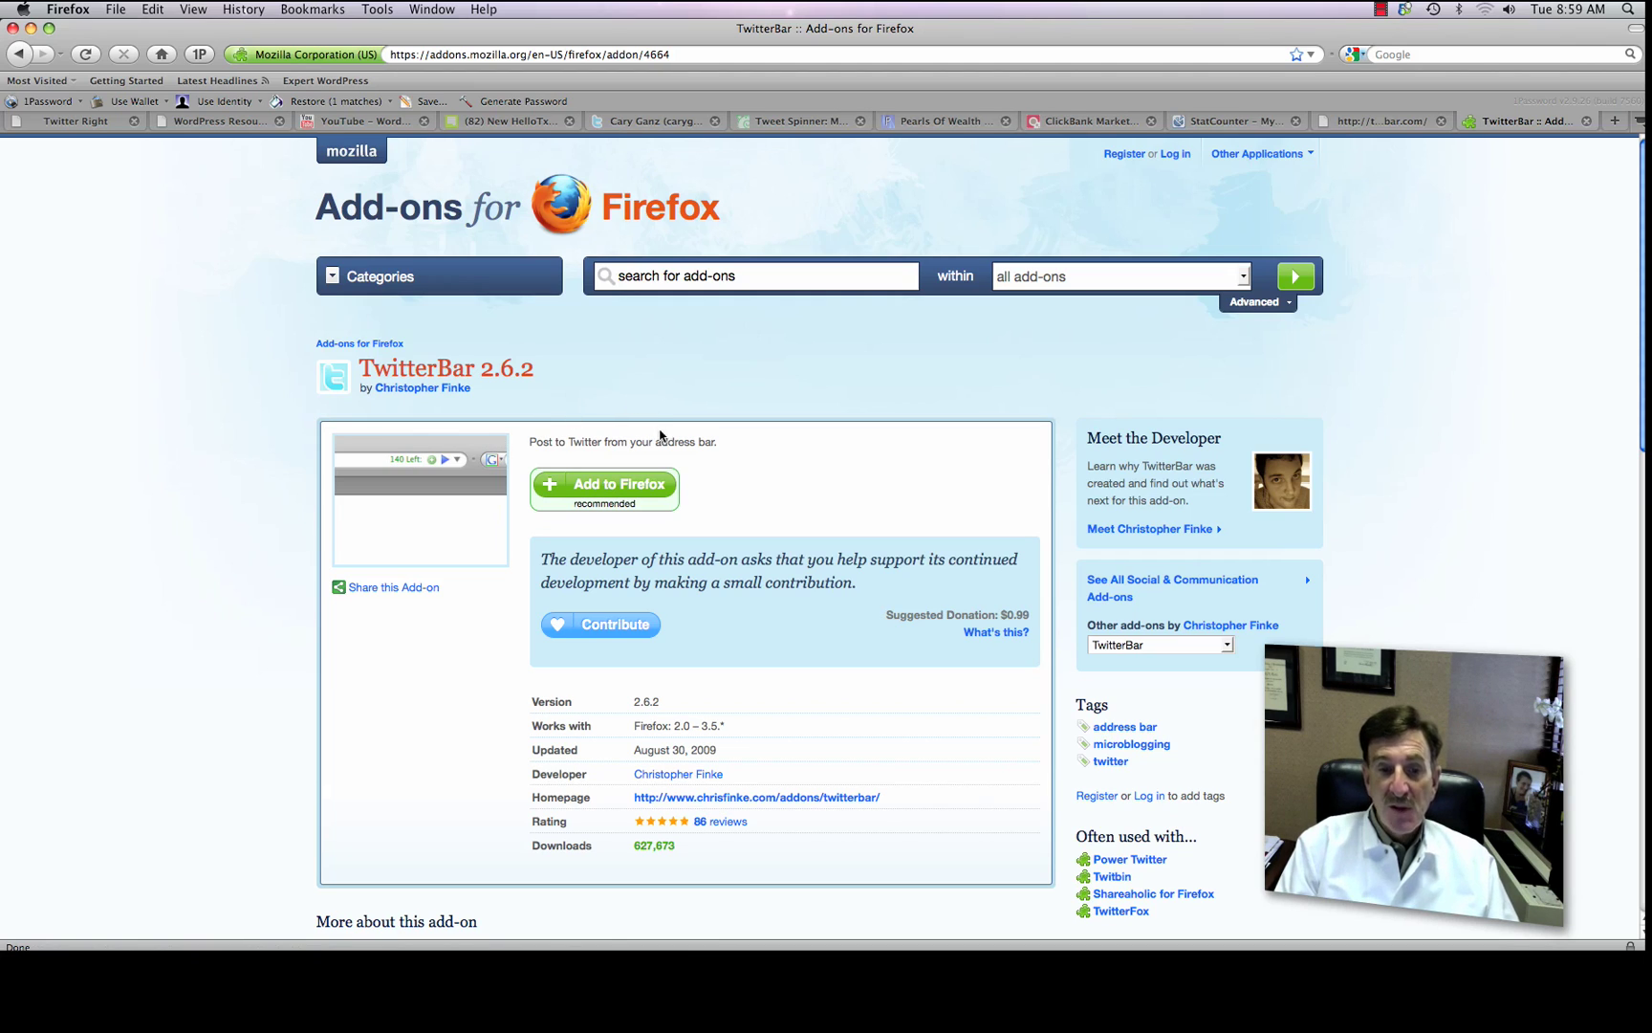
- Install the TwitterBar 2.6.2 add-on and restart Firefox to finish the installation
left_click(652, 472)
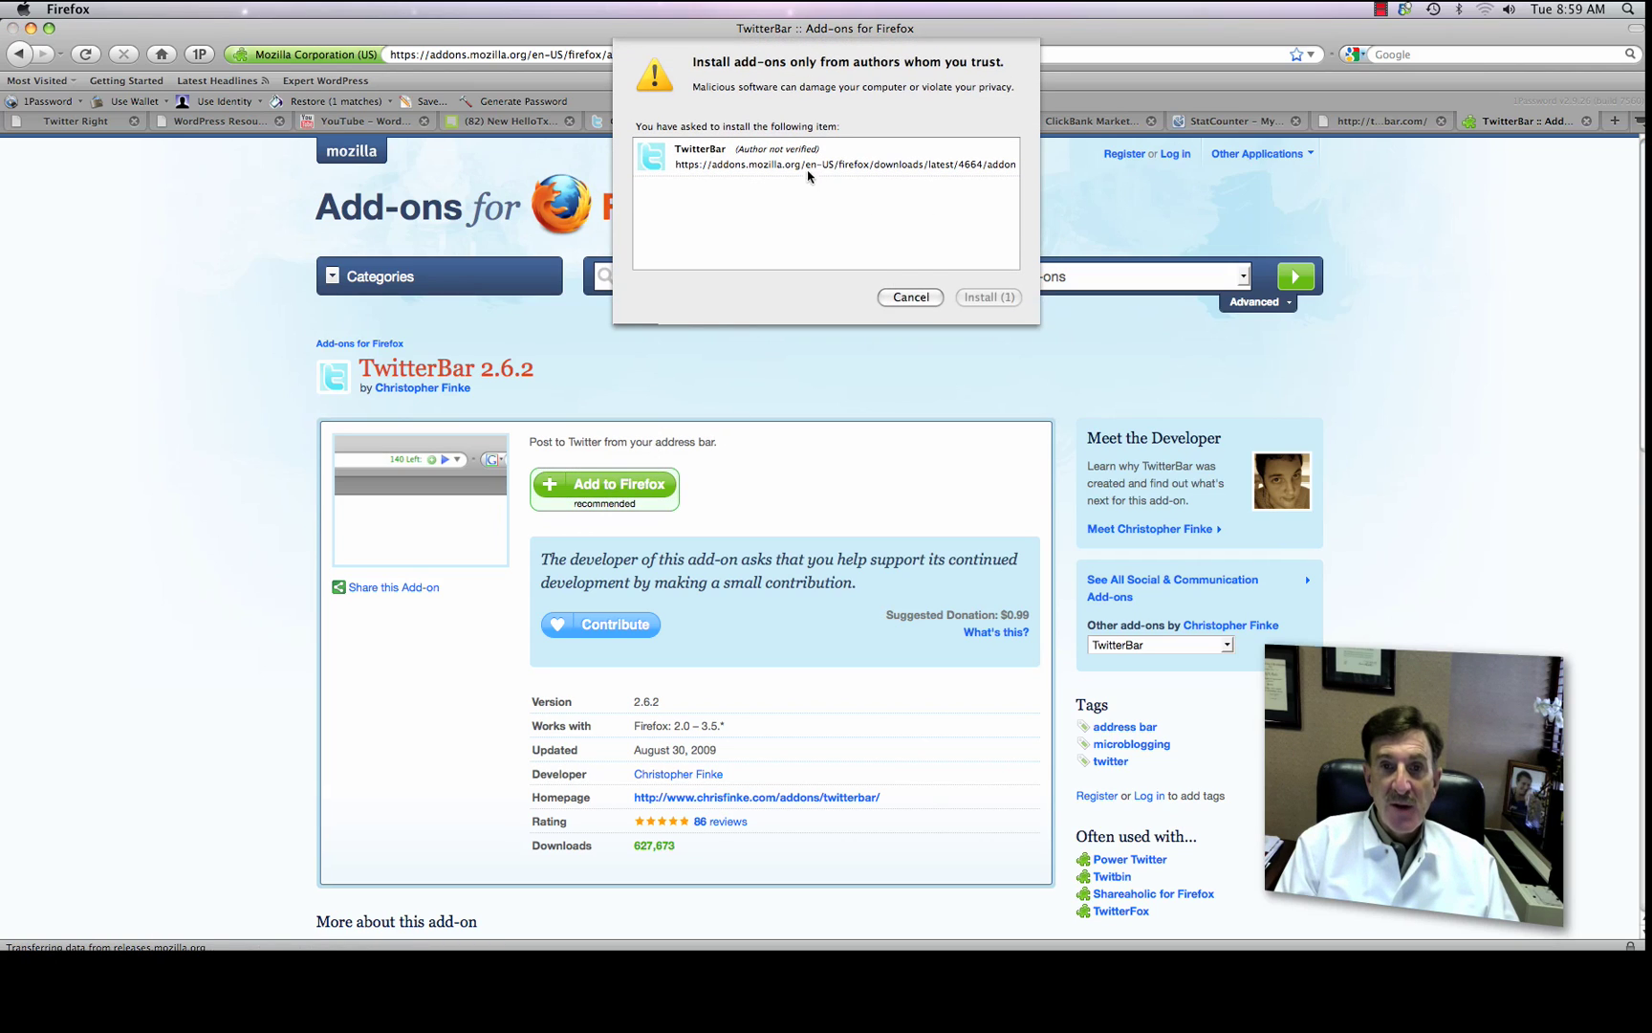
left_click(1013, 300)
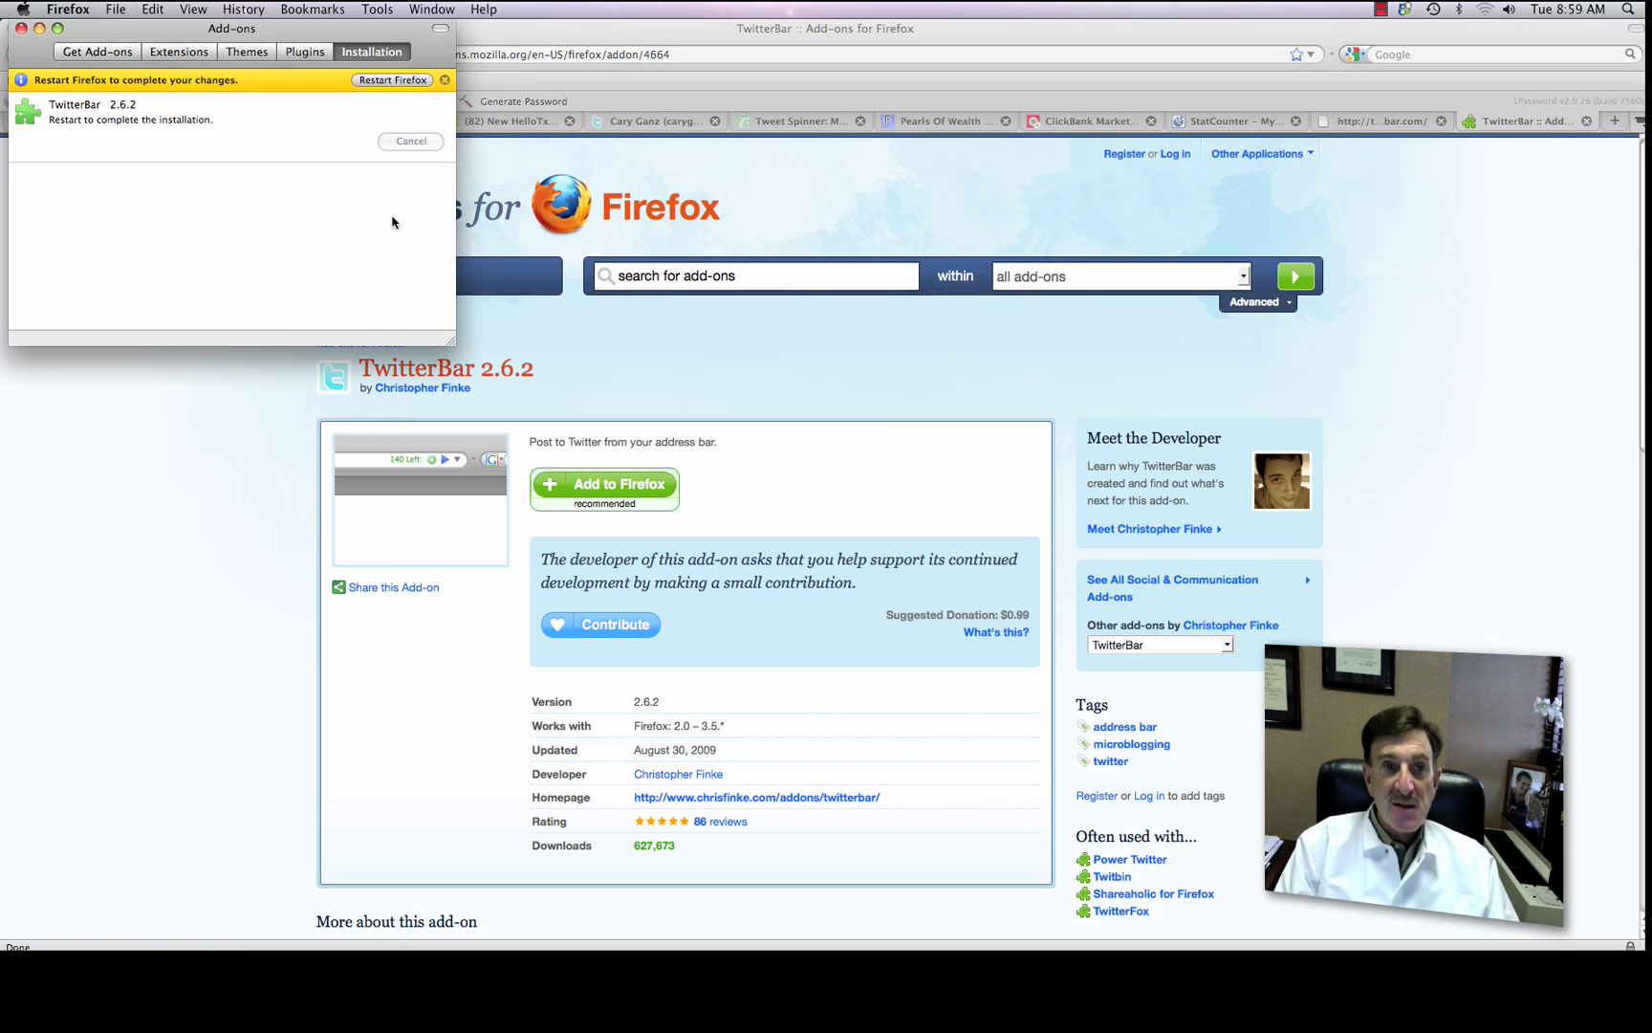
left_click(390, 80)
left_click(390, 148)
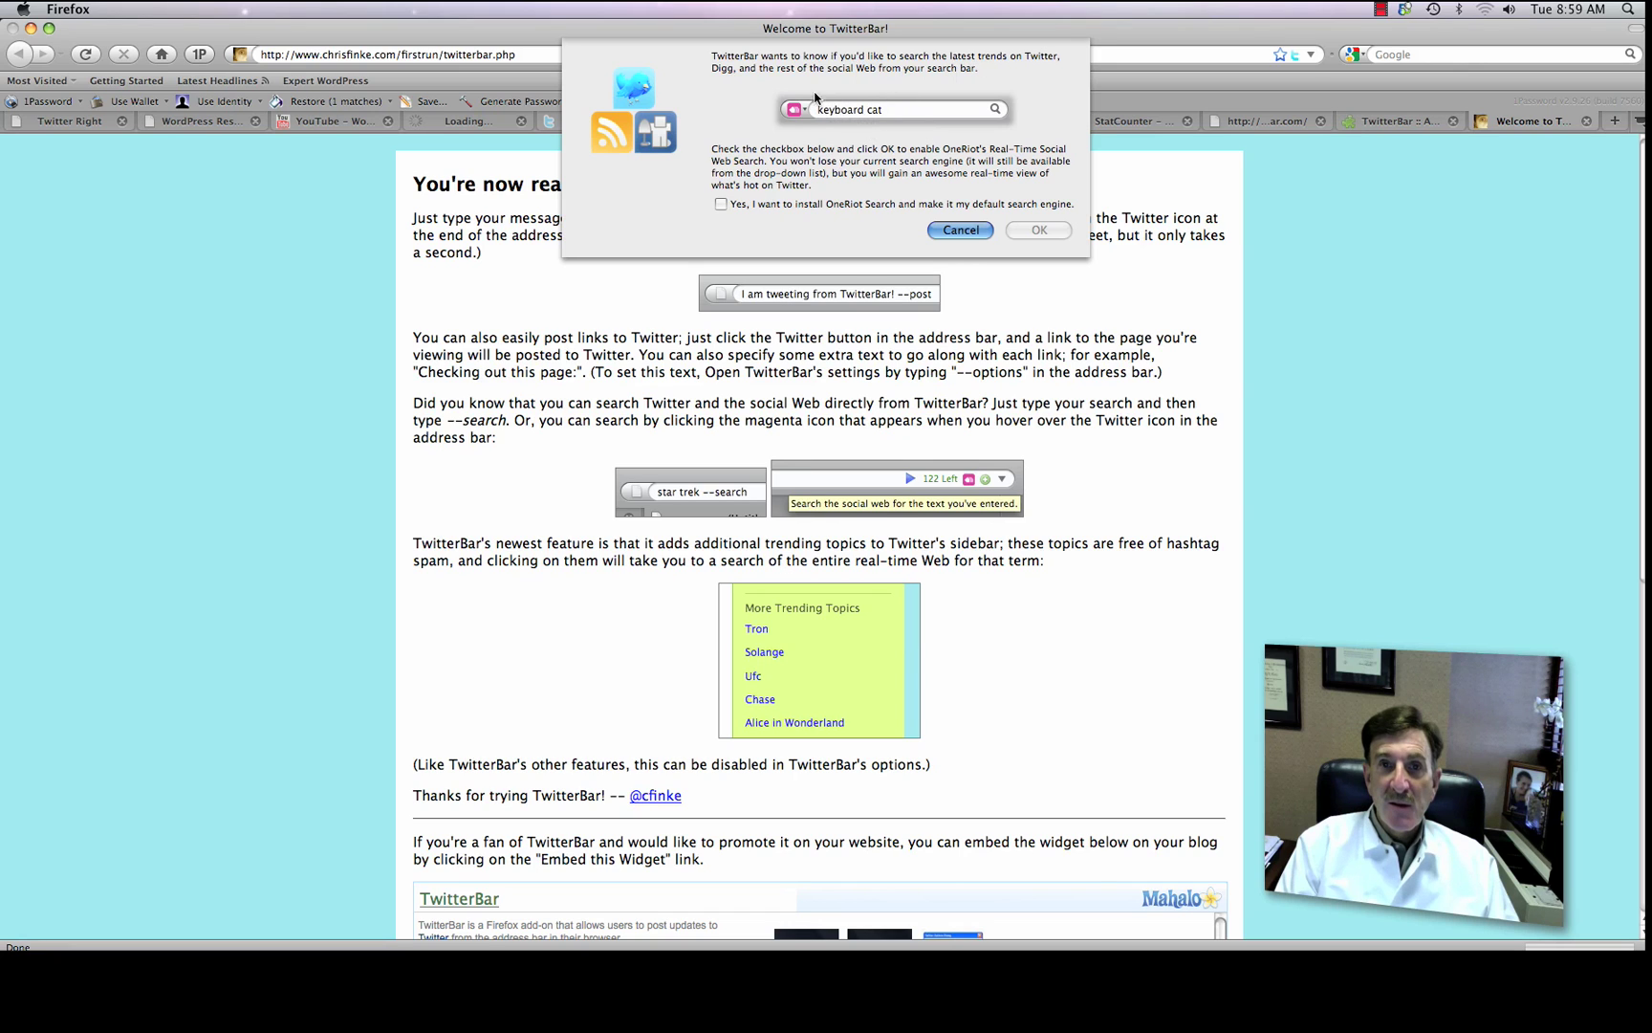
- Decline the OneRiot search offer, switch to the YouTube tab and pause the video at 0:14
left_click(955, 233)
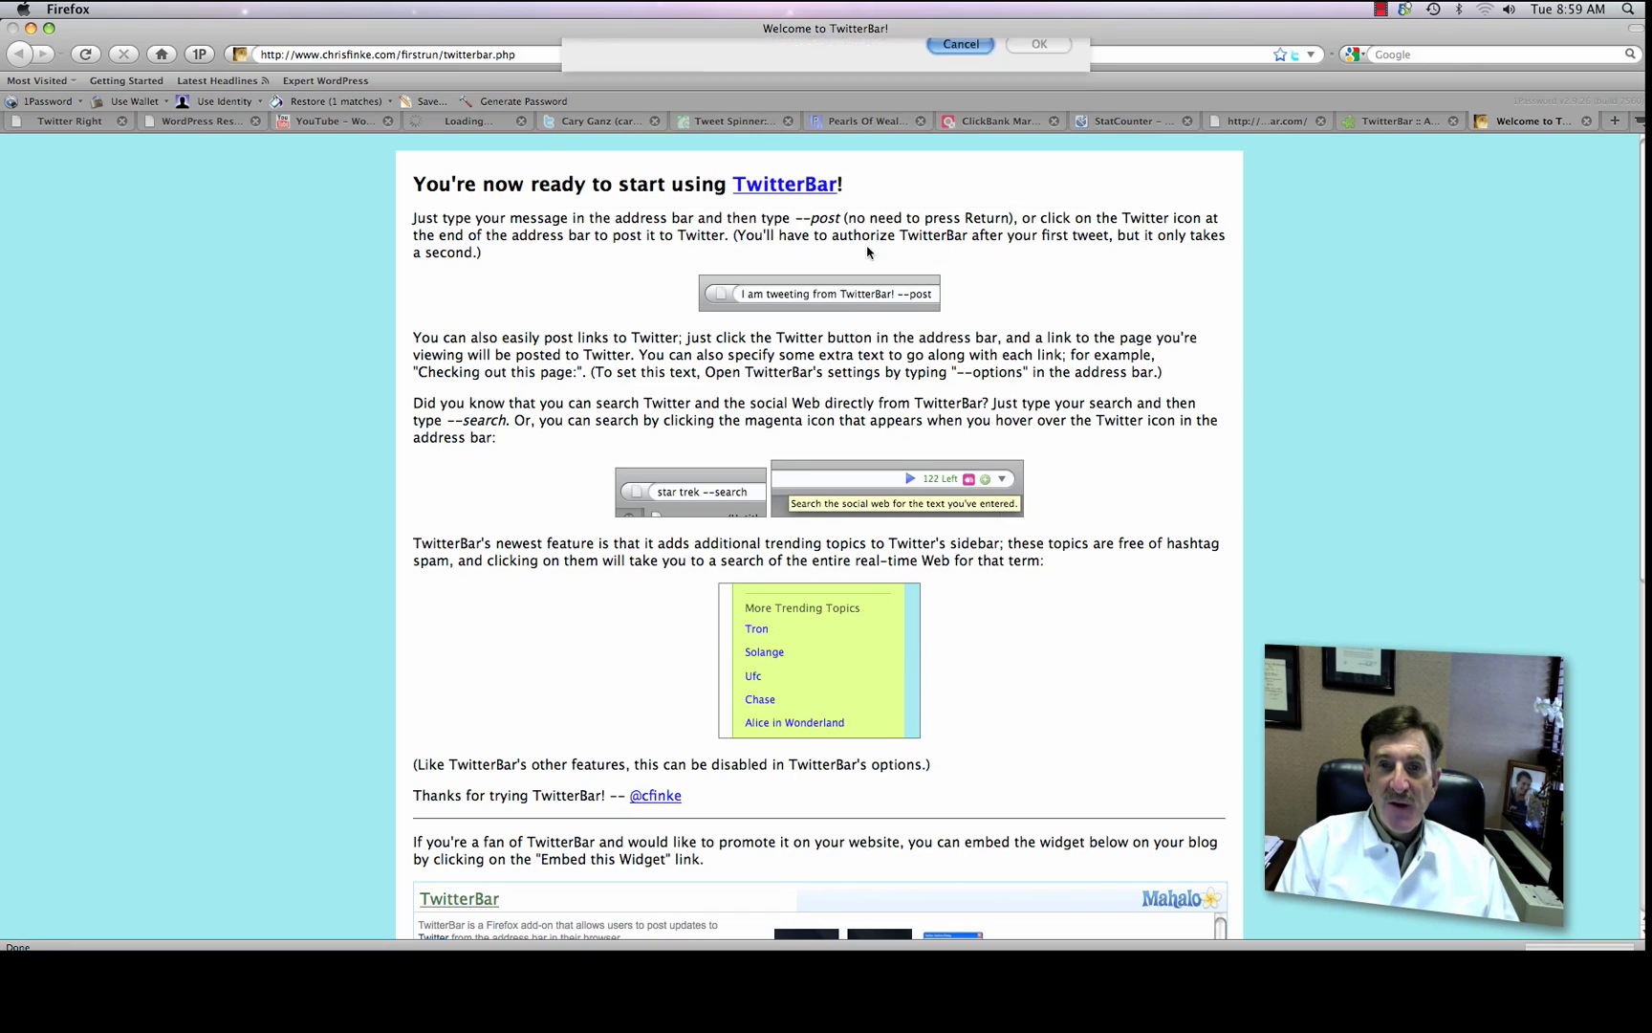
left_click(305, 122)
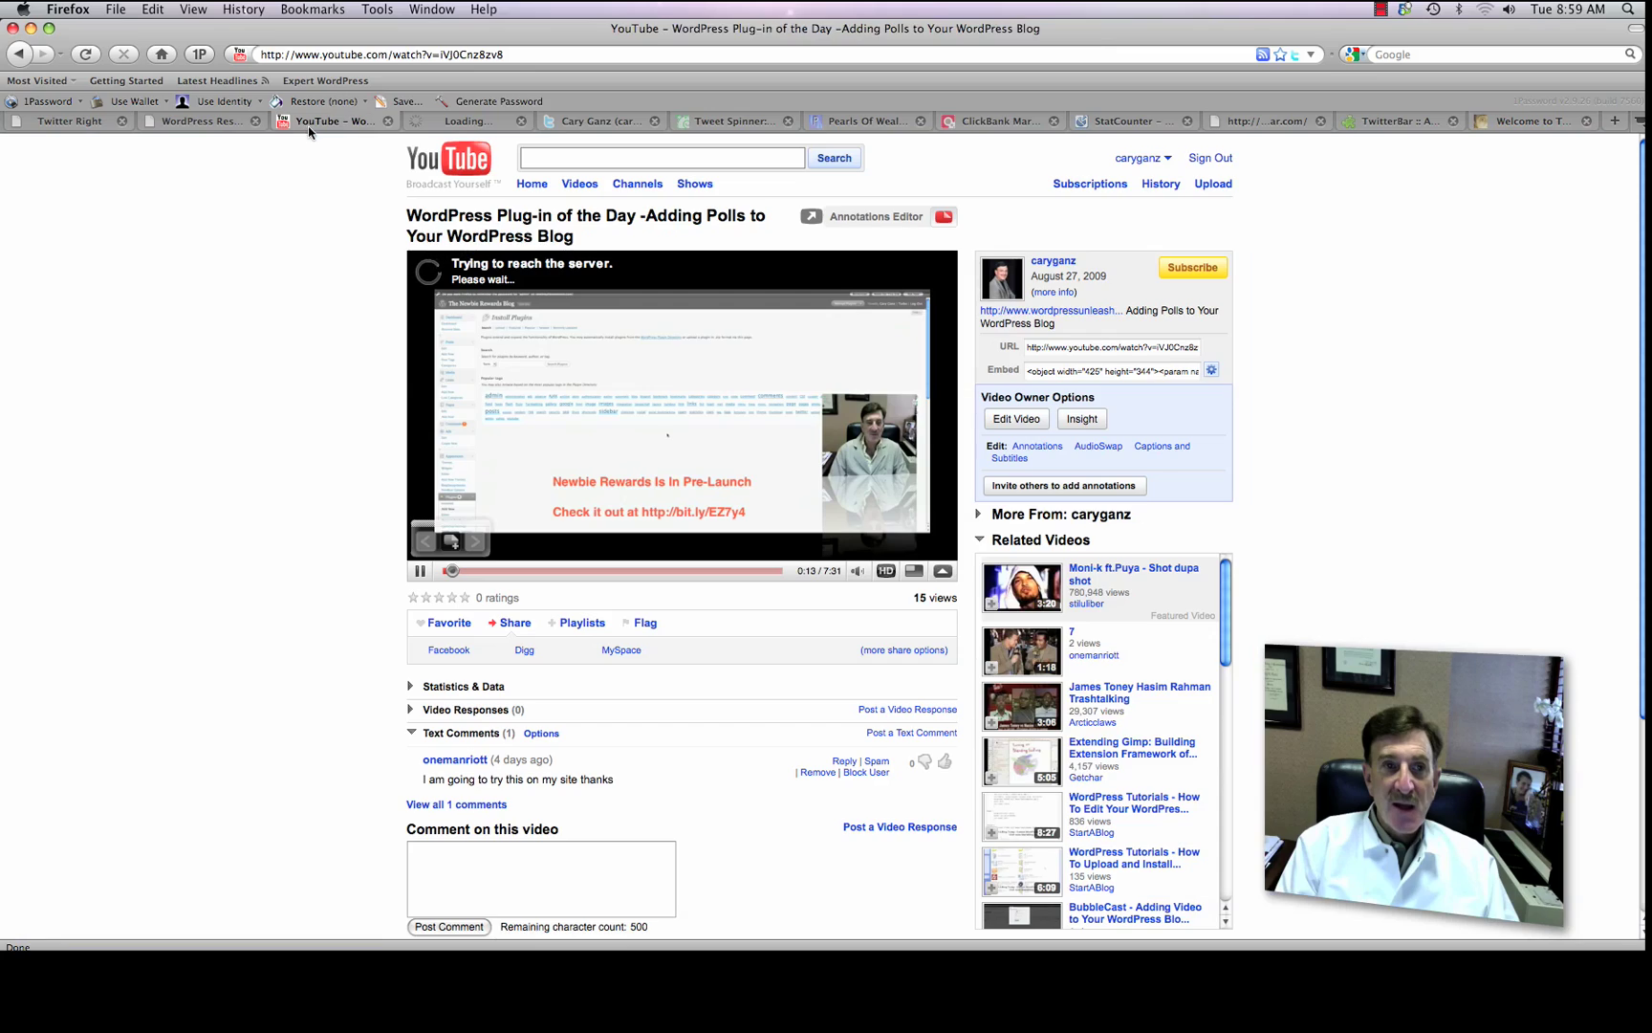
left_click(420, 571)
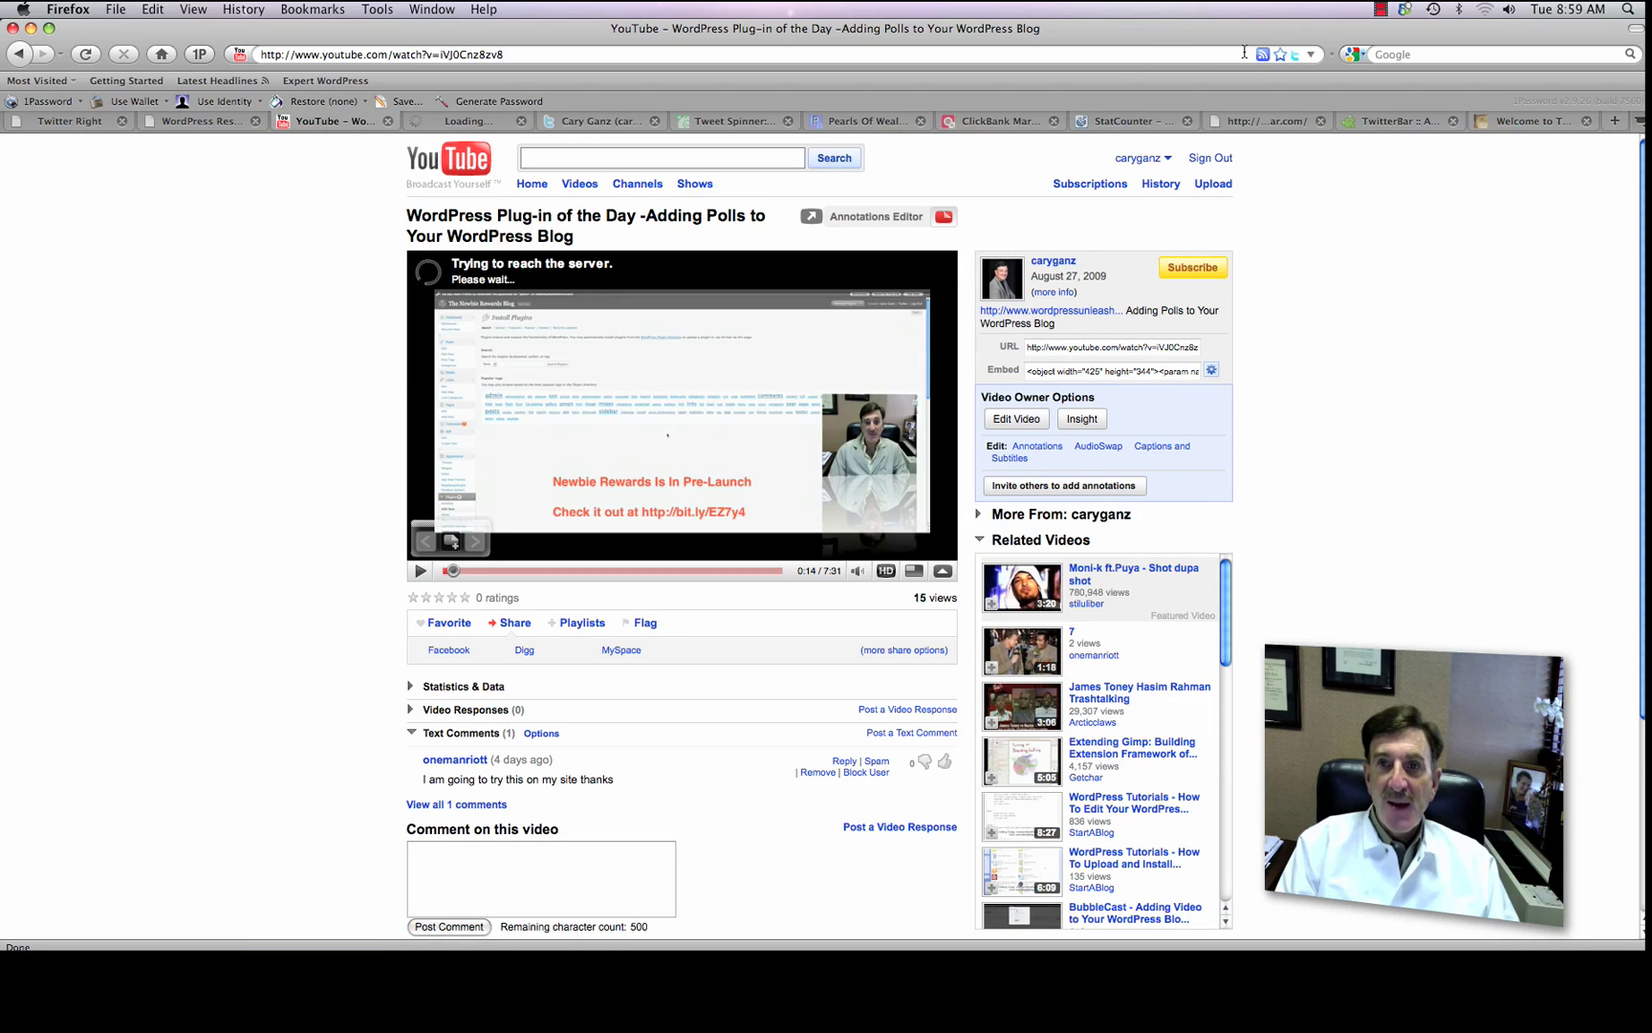
left_click(1295, 58)
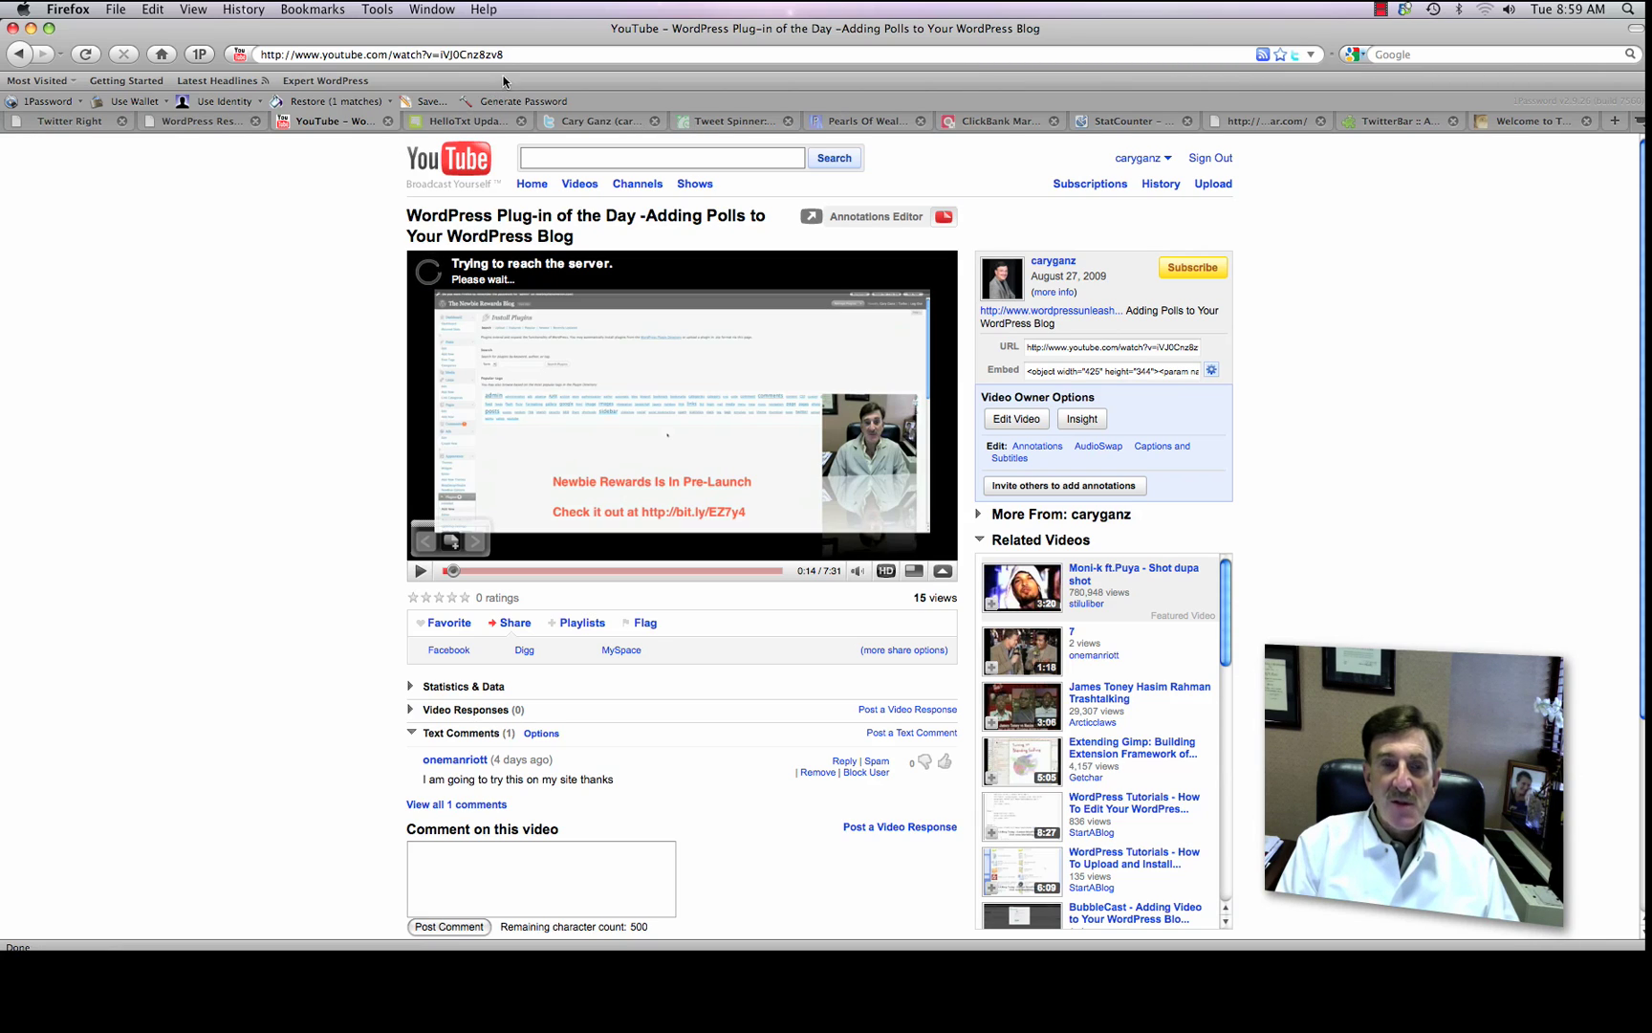
left_click_drag(508, 54, 302, 56)
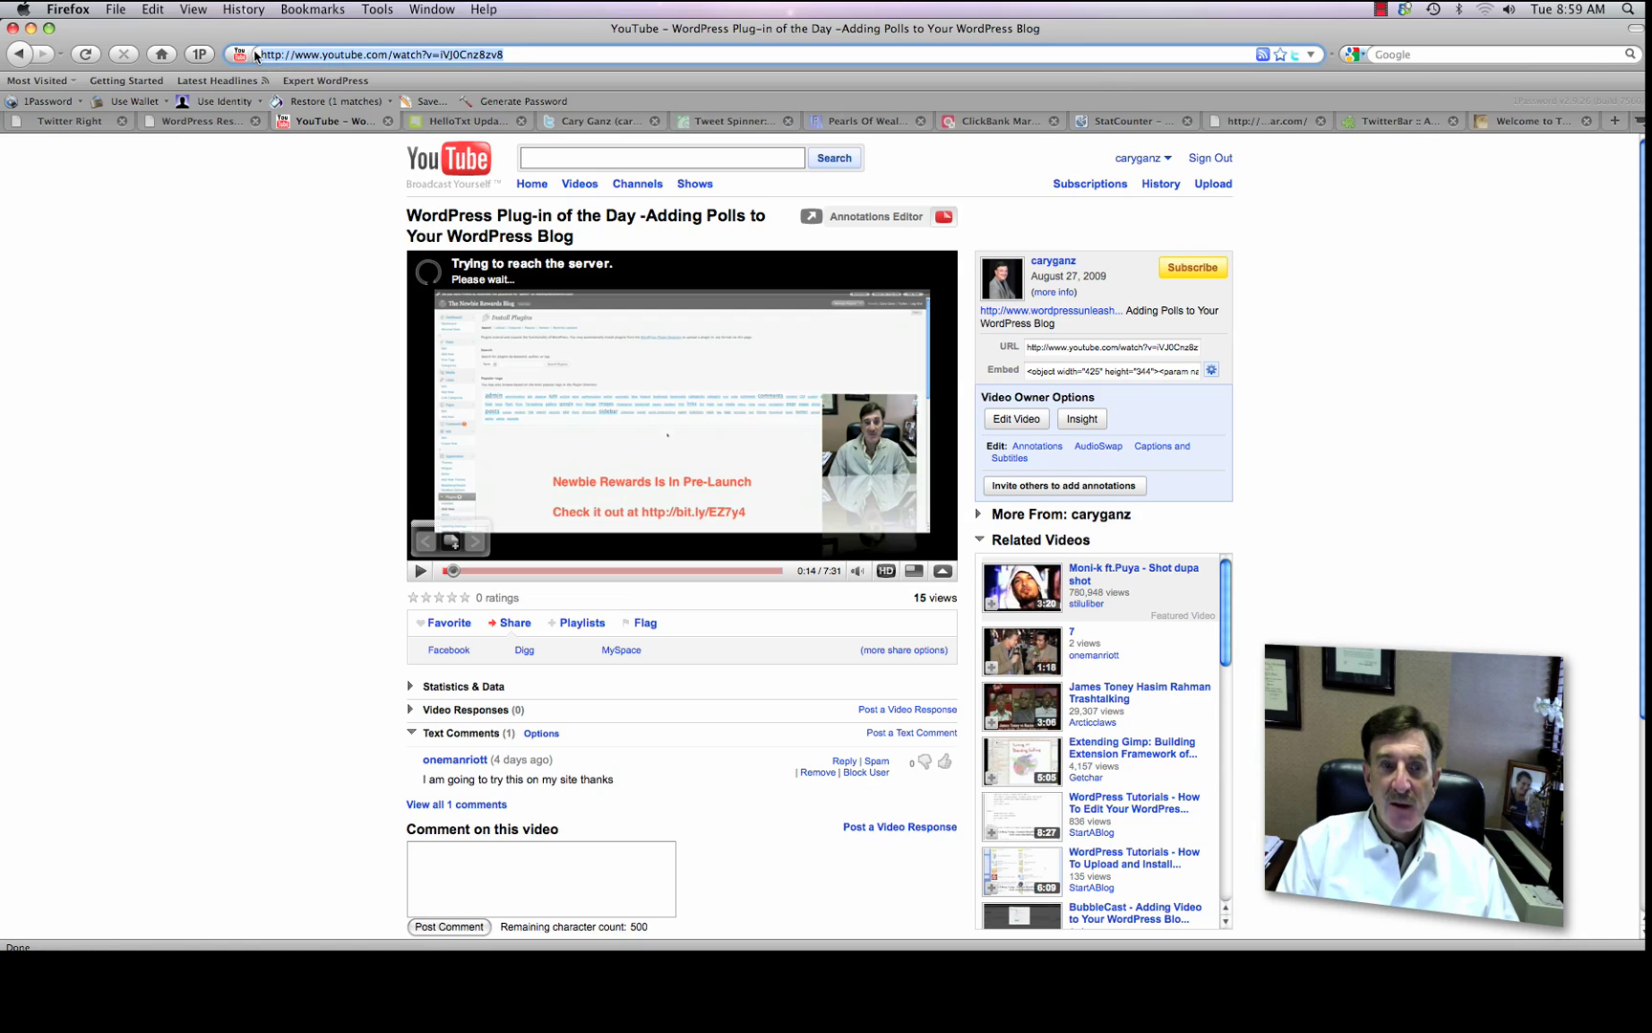
type("Check out")
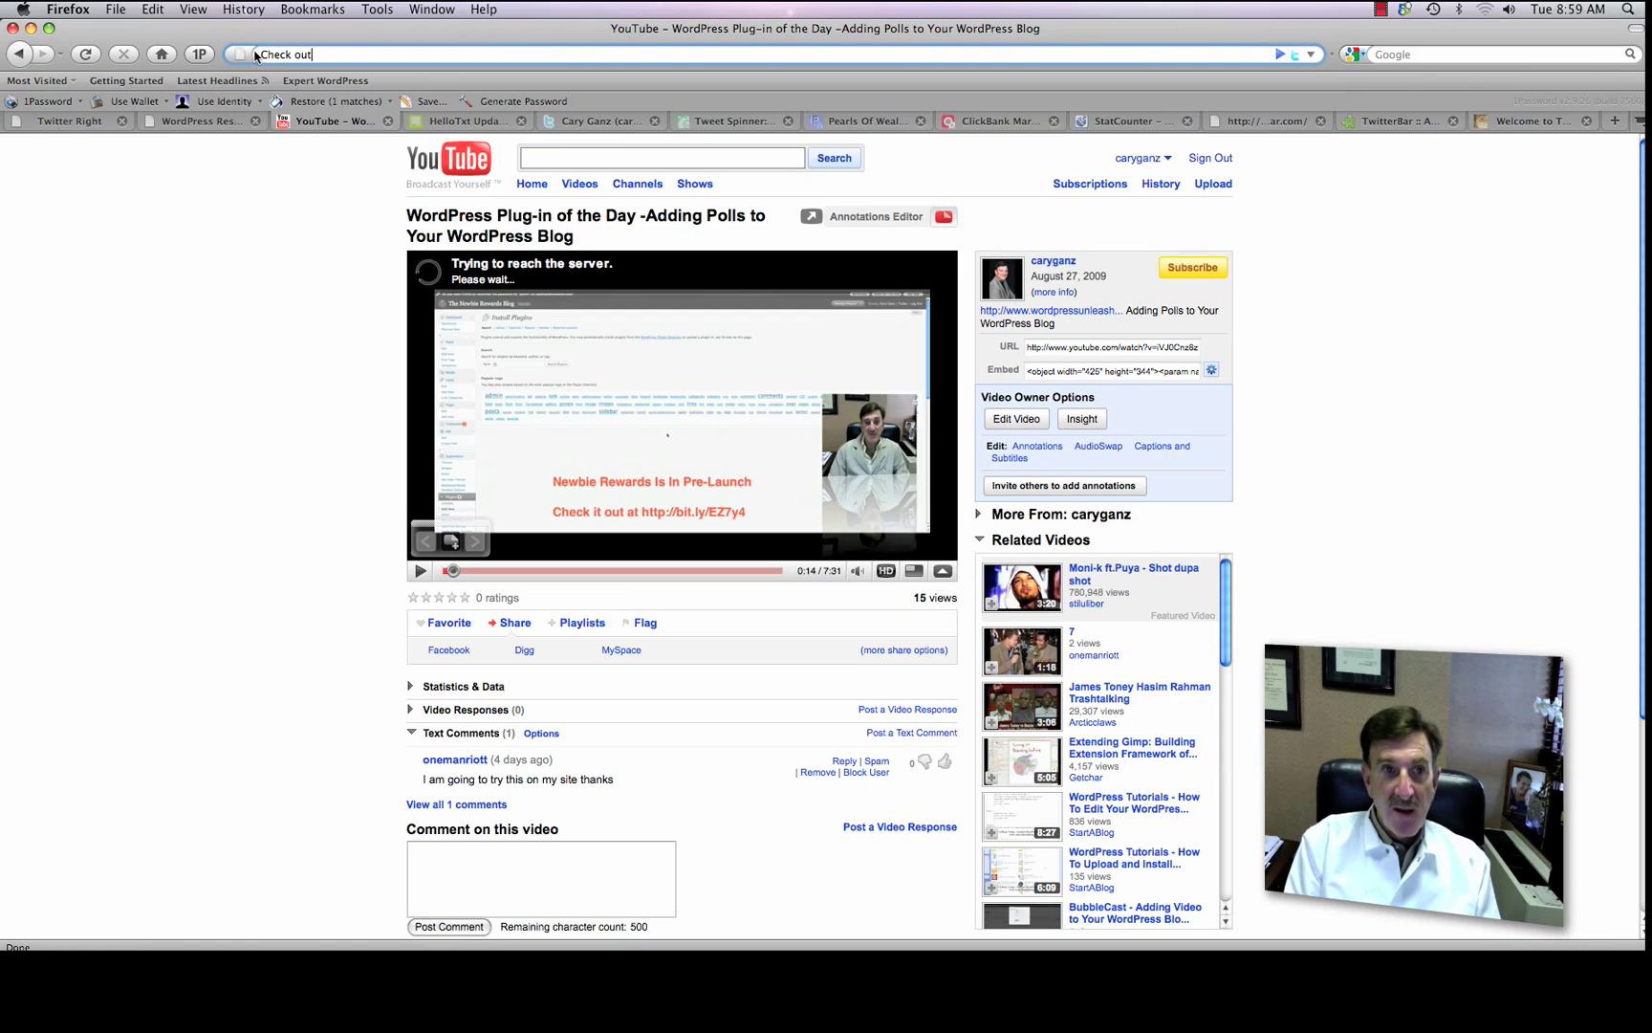
type(" the Twitter Application of the ")
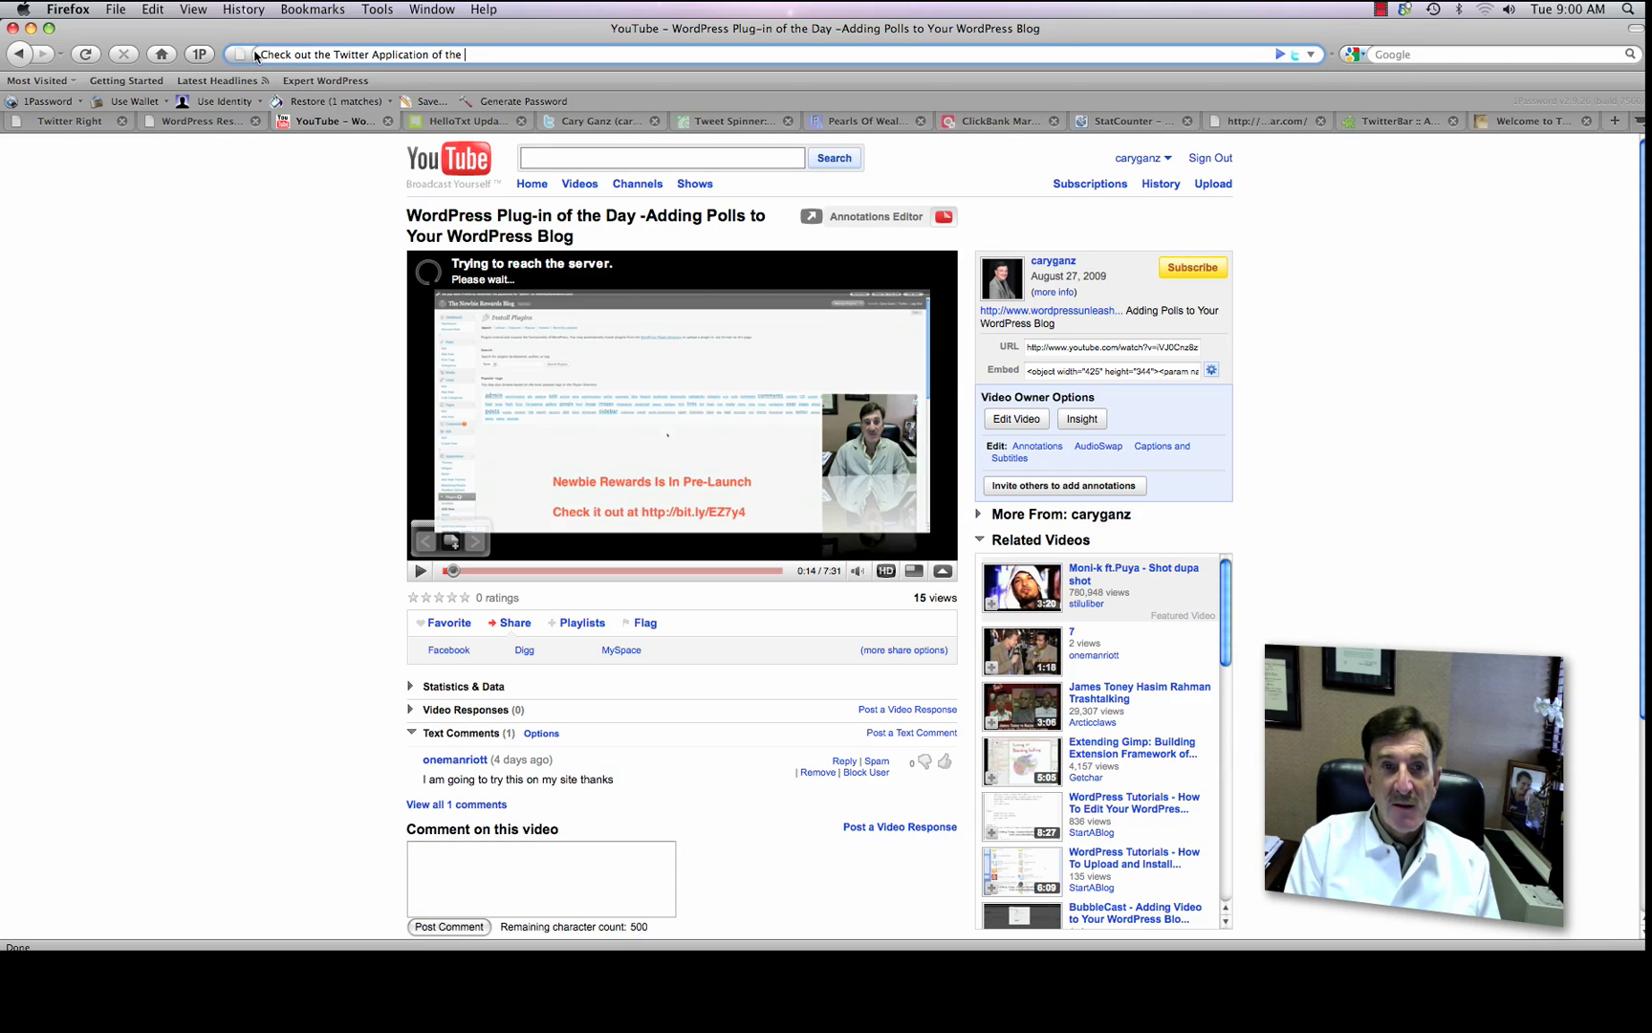
type("day at htt")
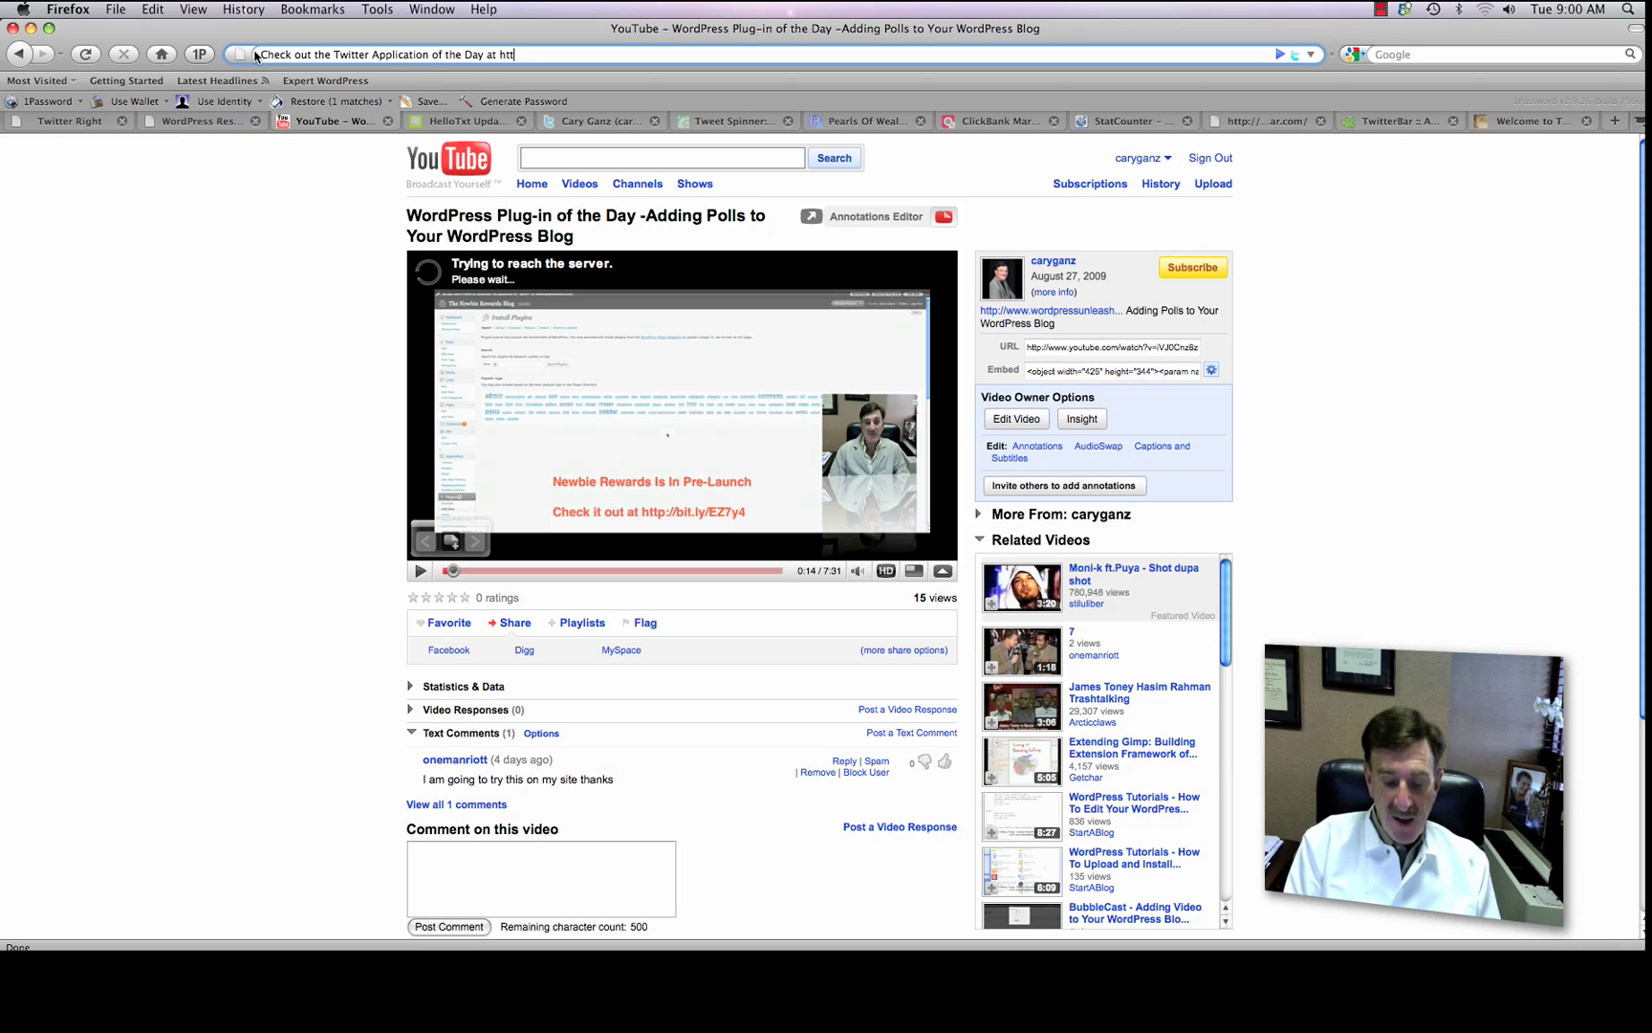
type("p://www.twitterright.com")
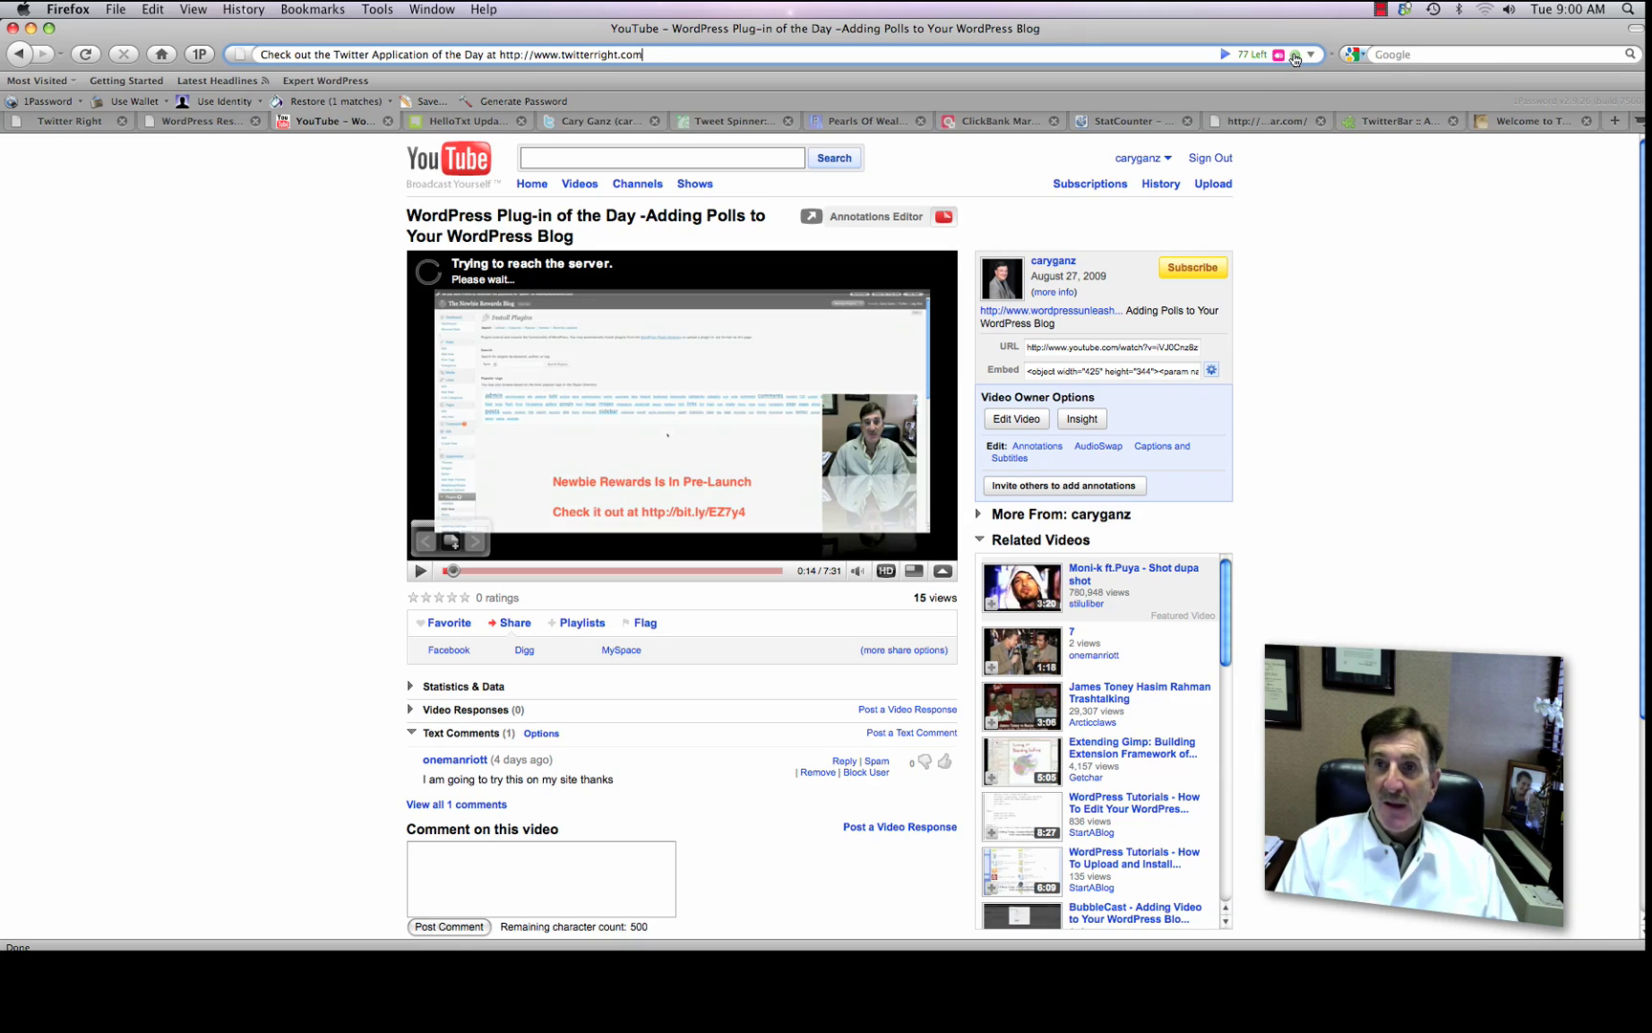
- Post the address-bar tweet through TwitterBar, confirm it, and agree to authorize TwitterBar
left_click(1295, 56)
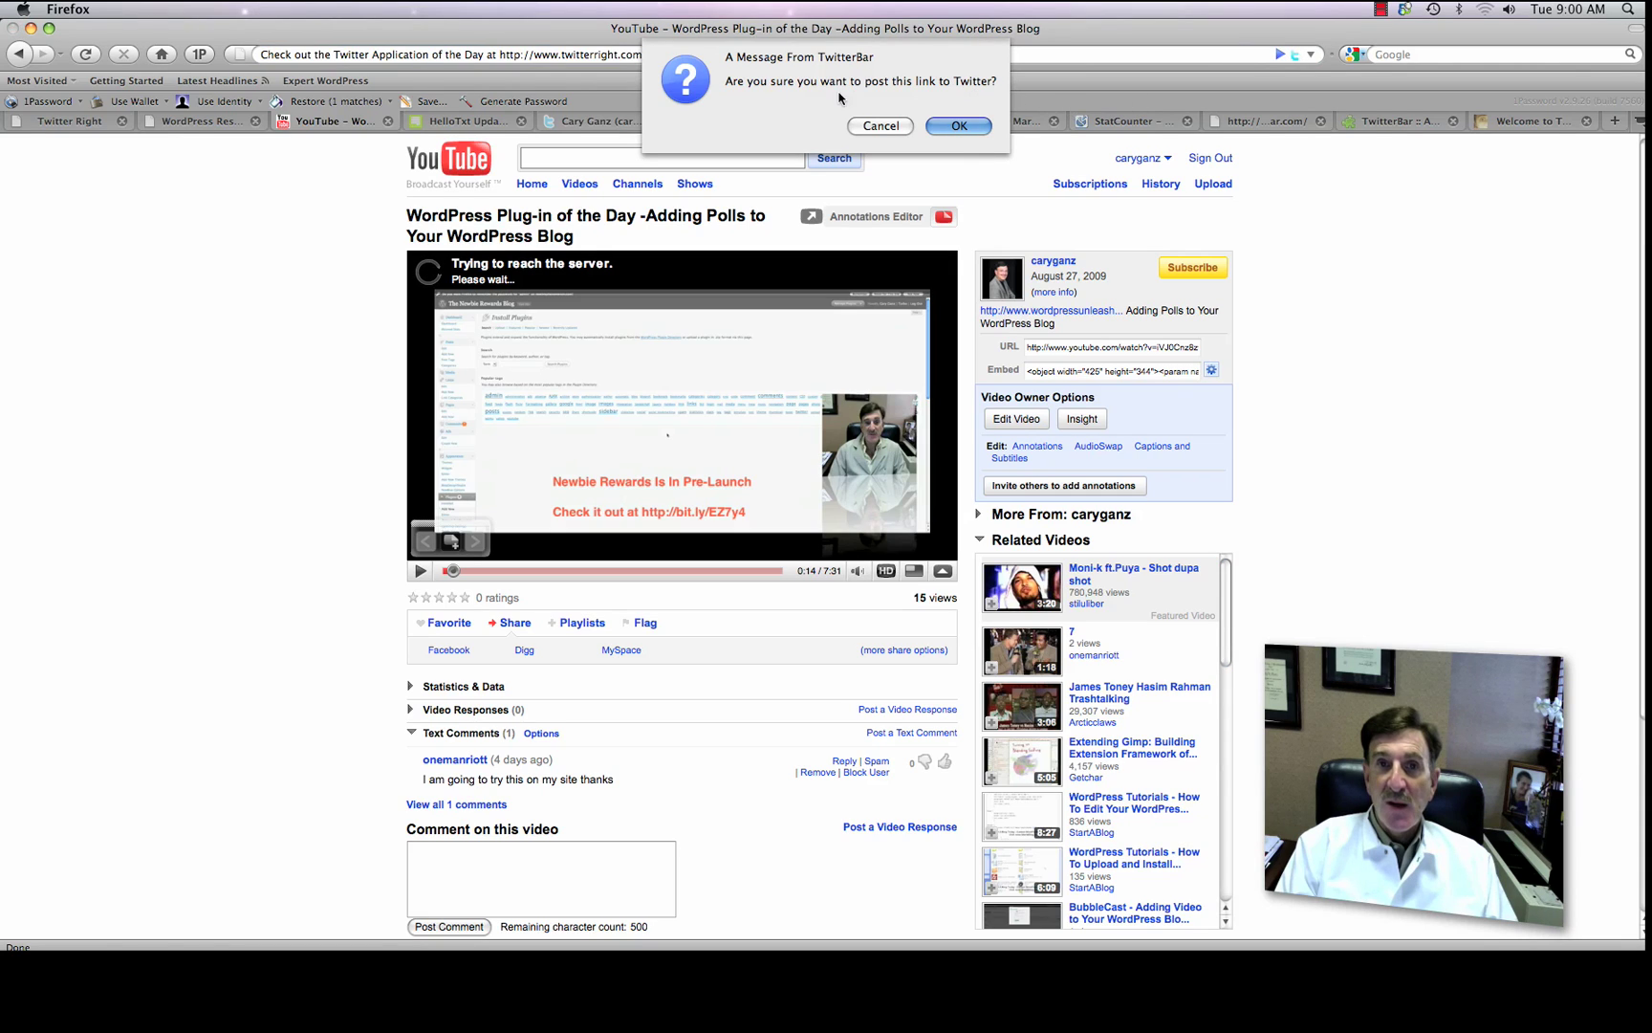
left_click(960, 127)
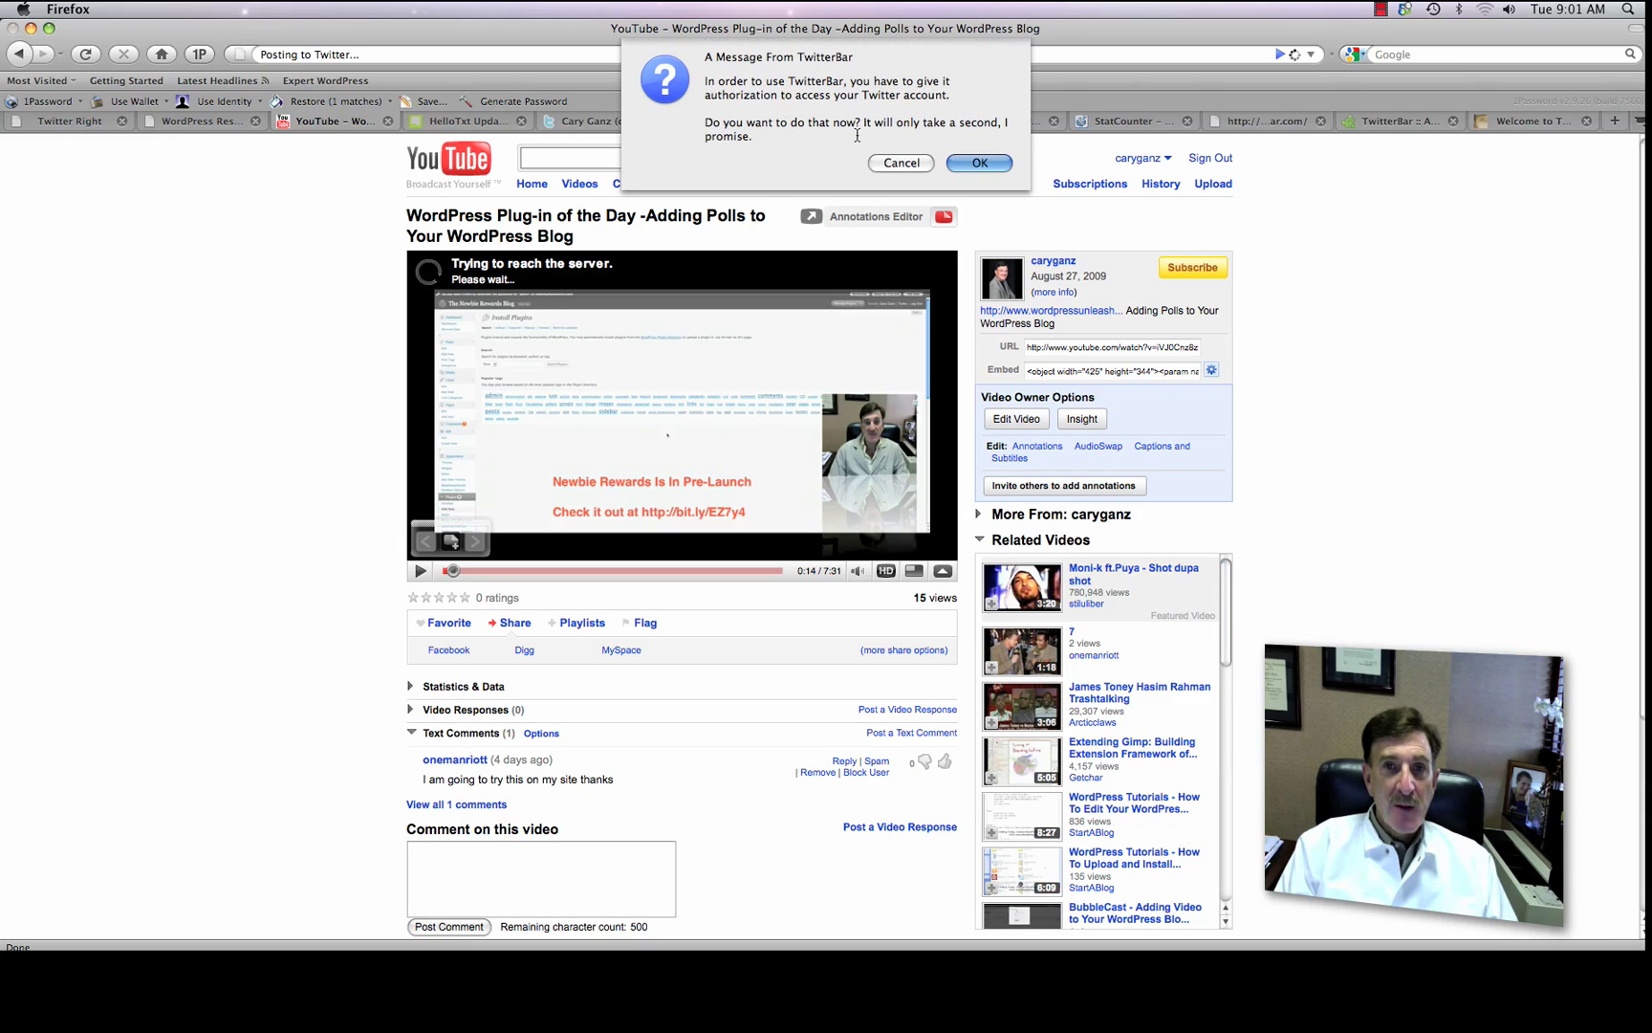
left_click(976, 163)
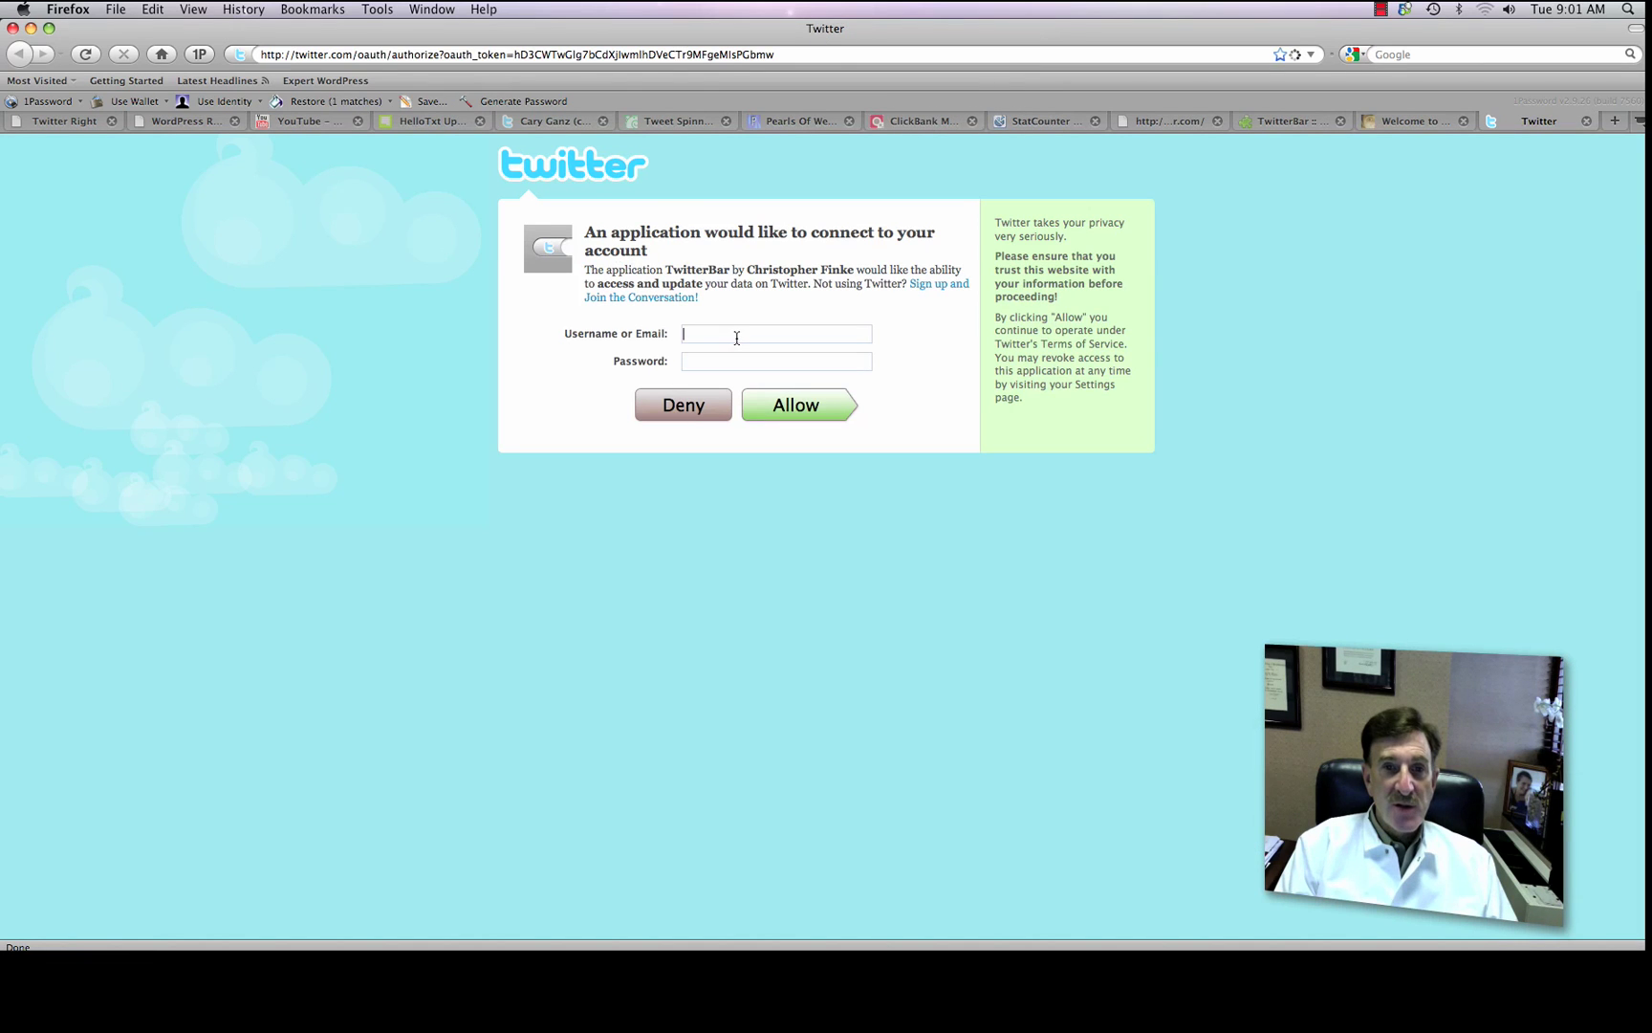
- Sign in with the saved username and account password, allow TwitterBar access, then open a blank tab
left_click(736, 335)
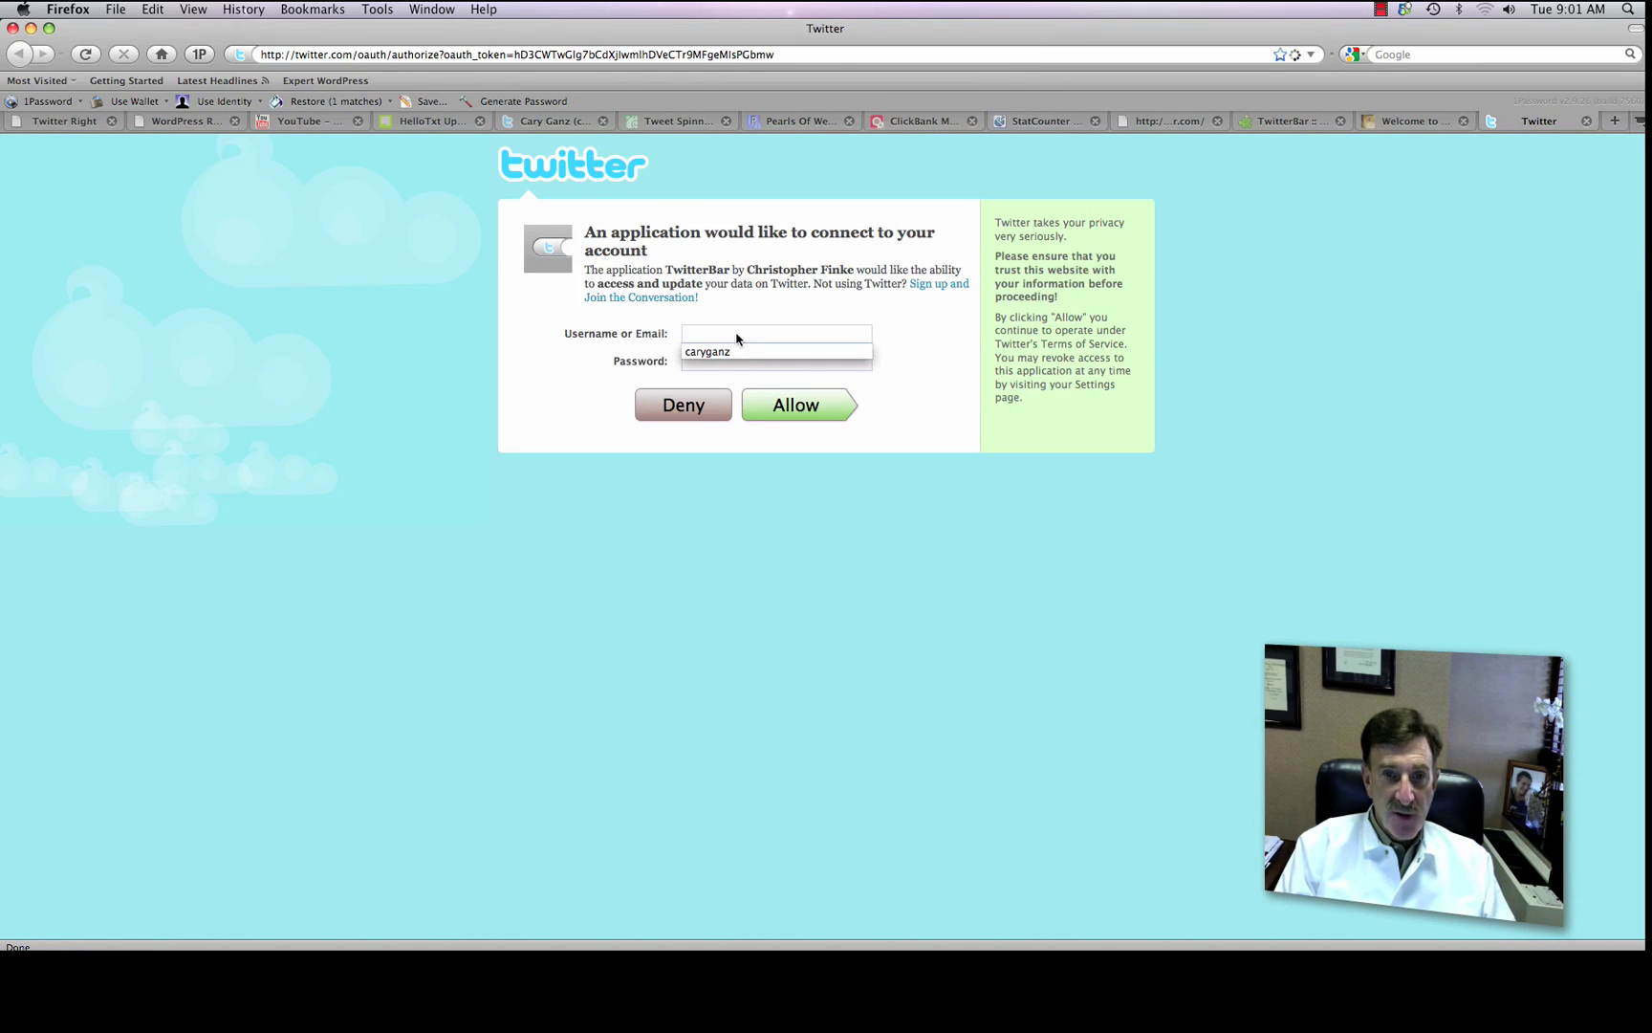
left_click(739, 352)
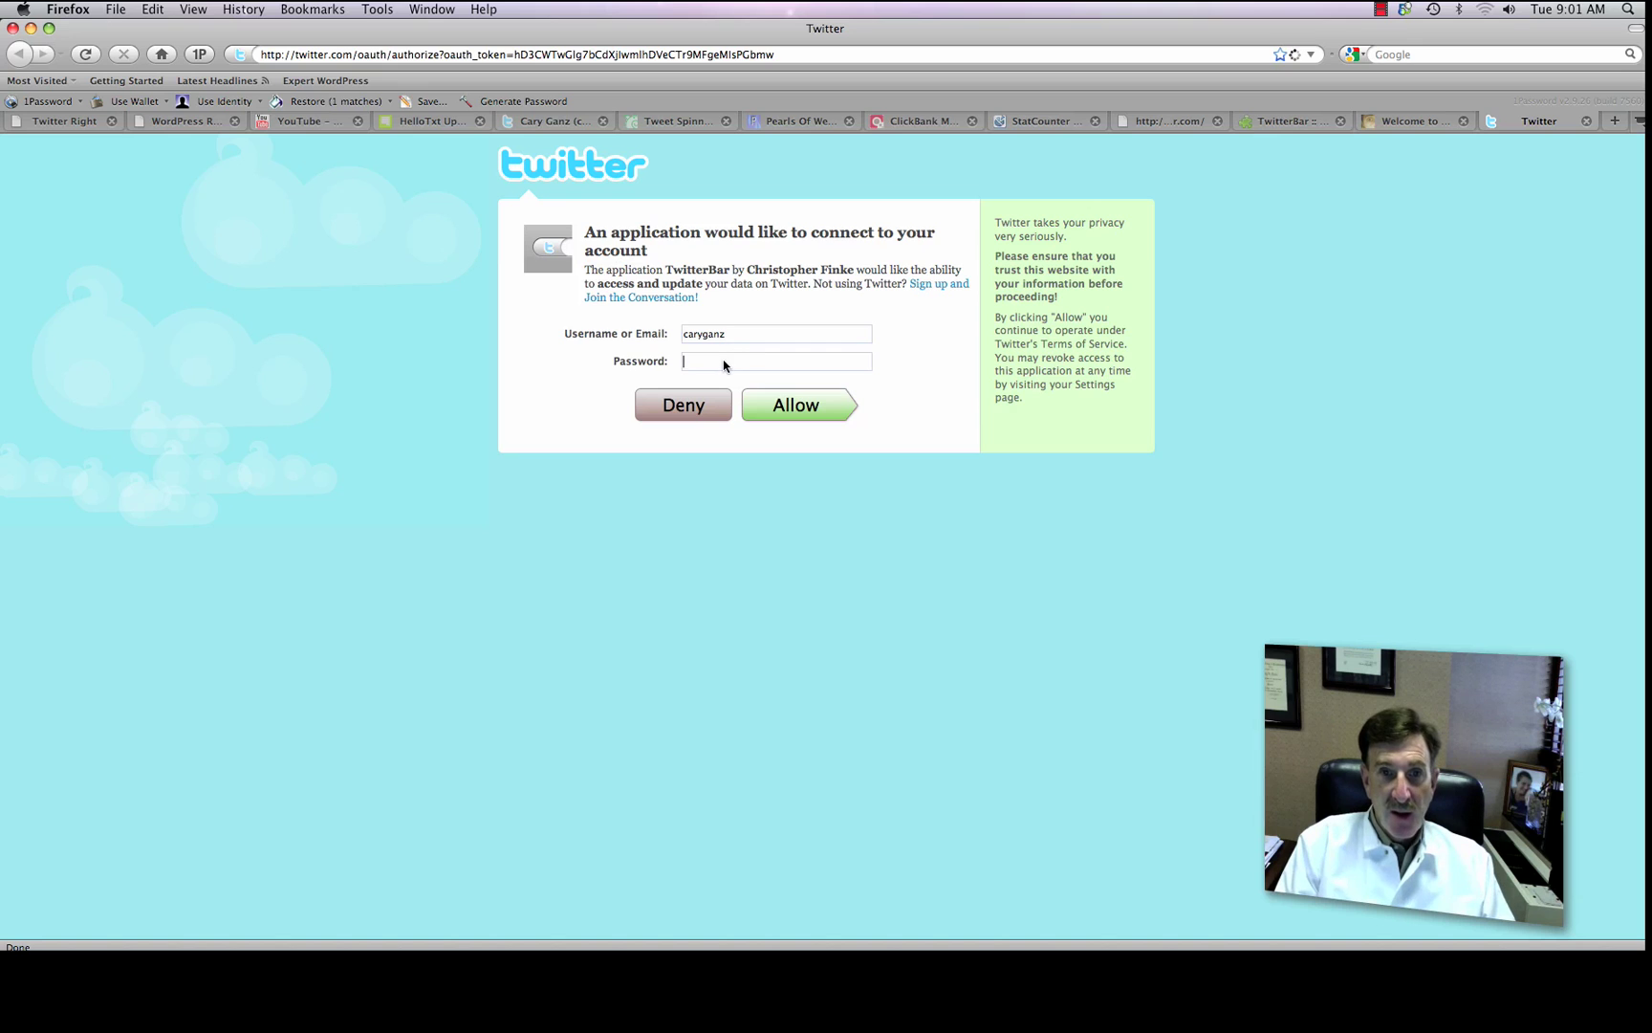
type("•••••••")
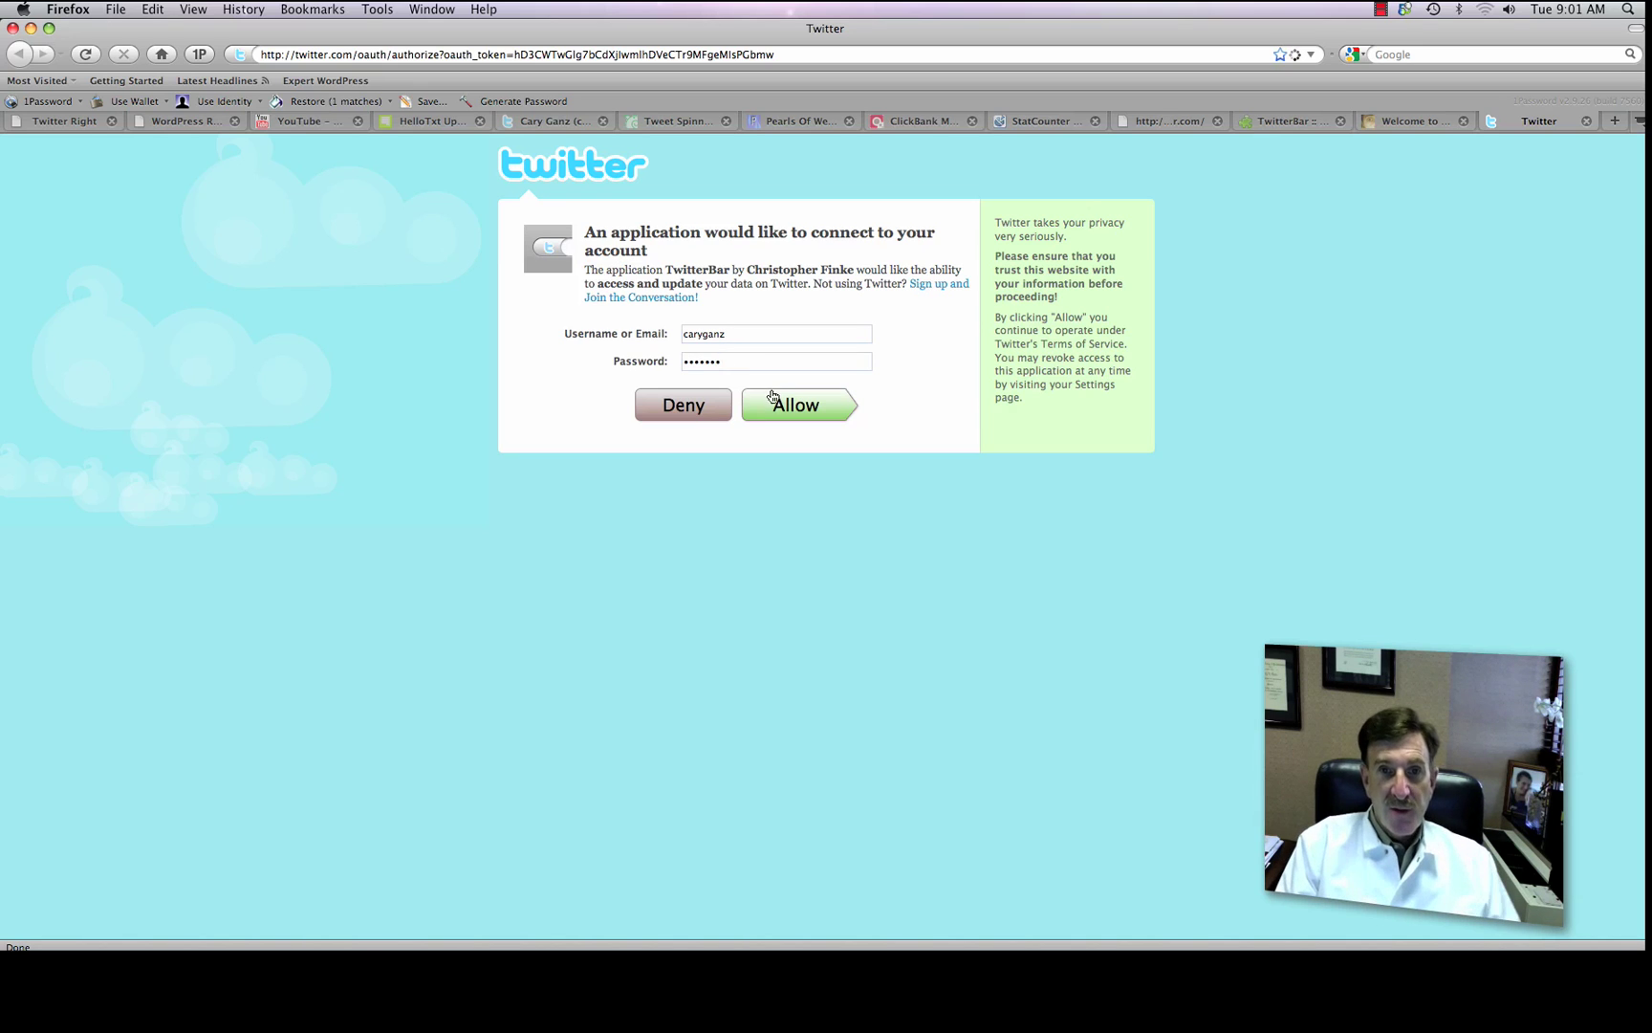
left_click(774, 400)
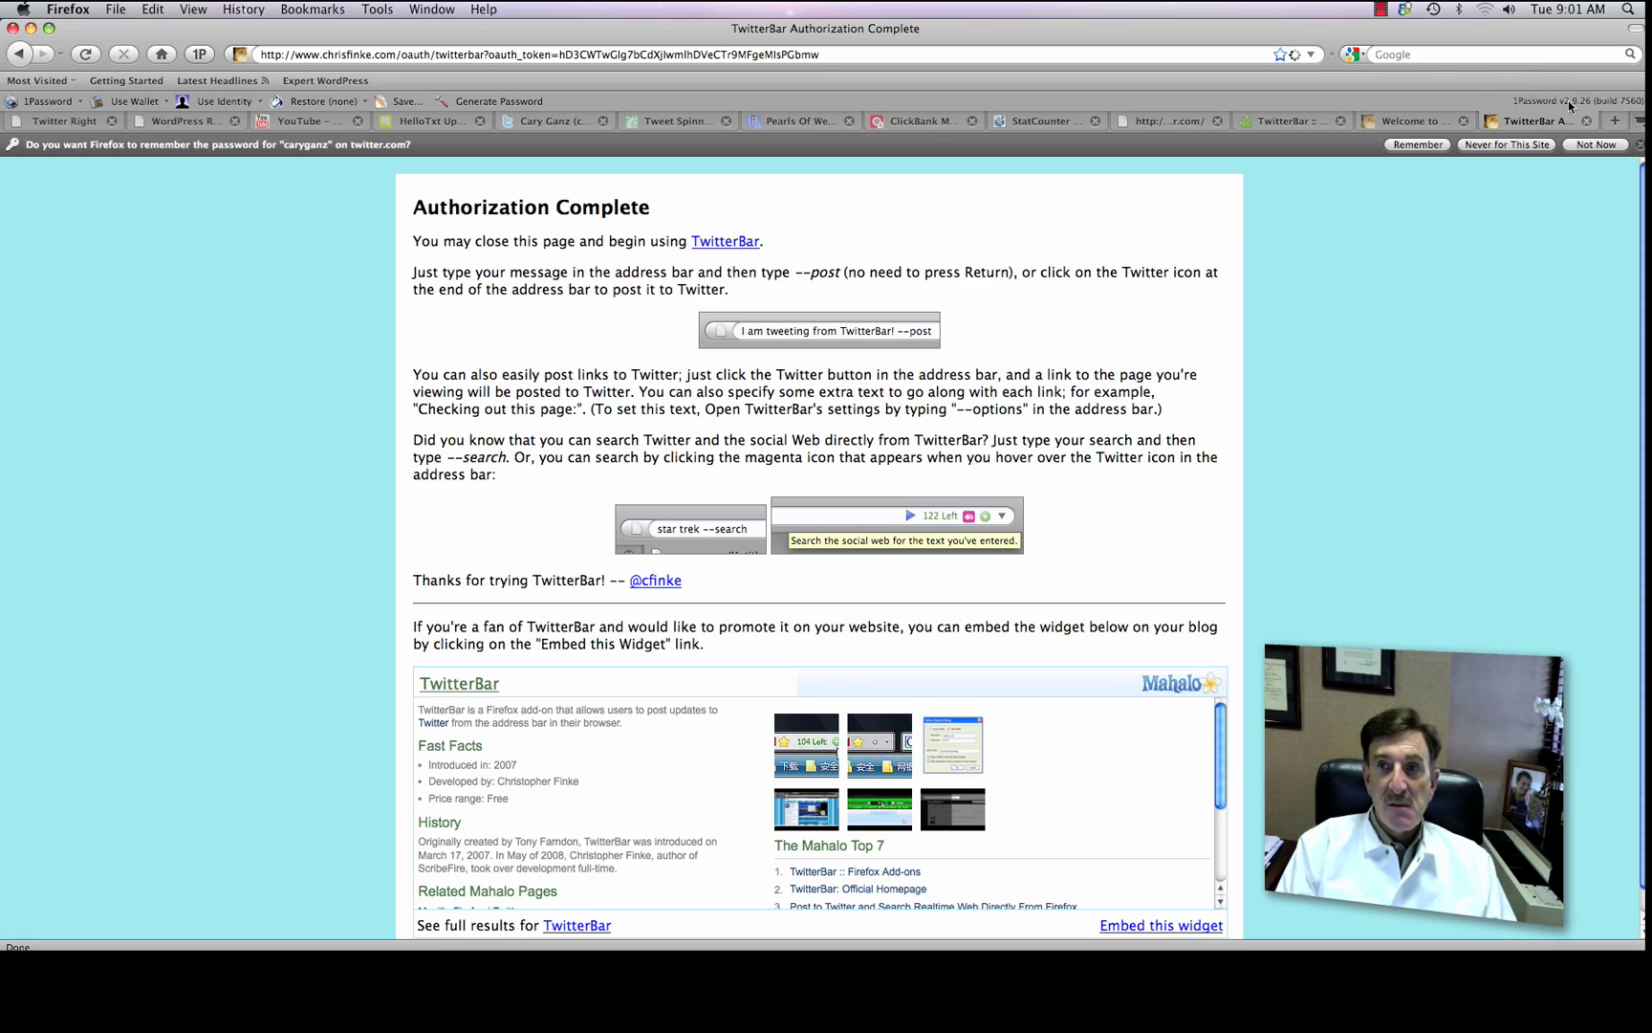
left_click(1615, 121)
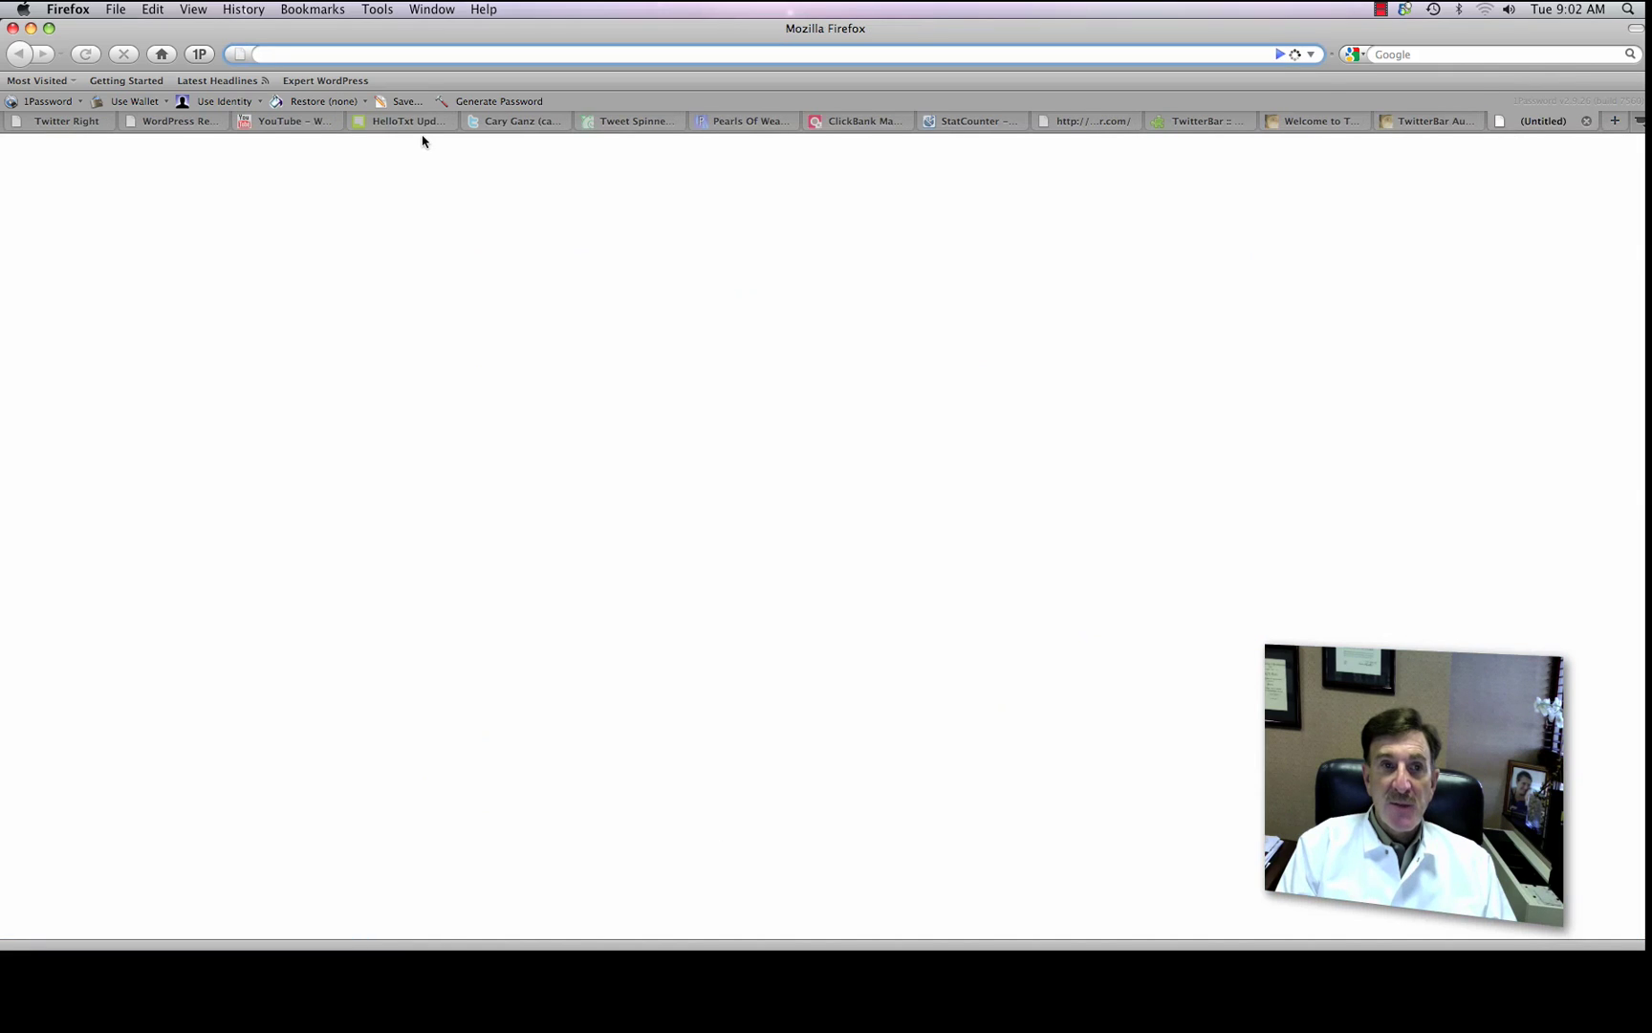
- Go to the account's own Twitter profile page and reload it to see the latest tweet
type("twitter.com")
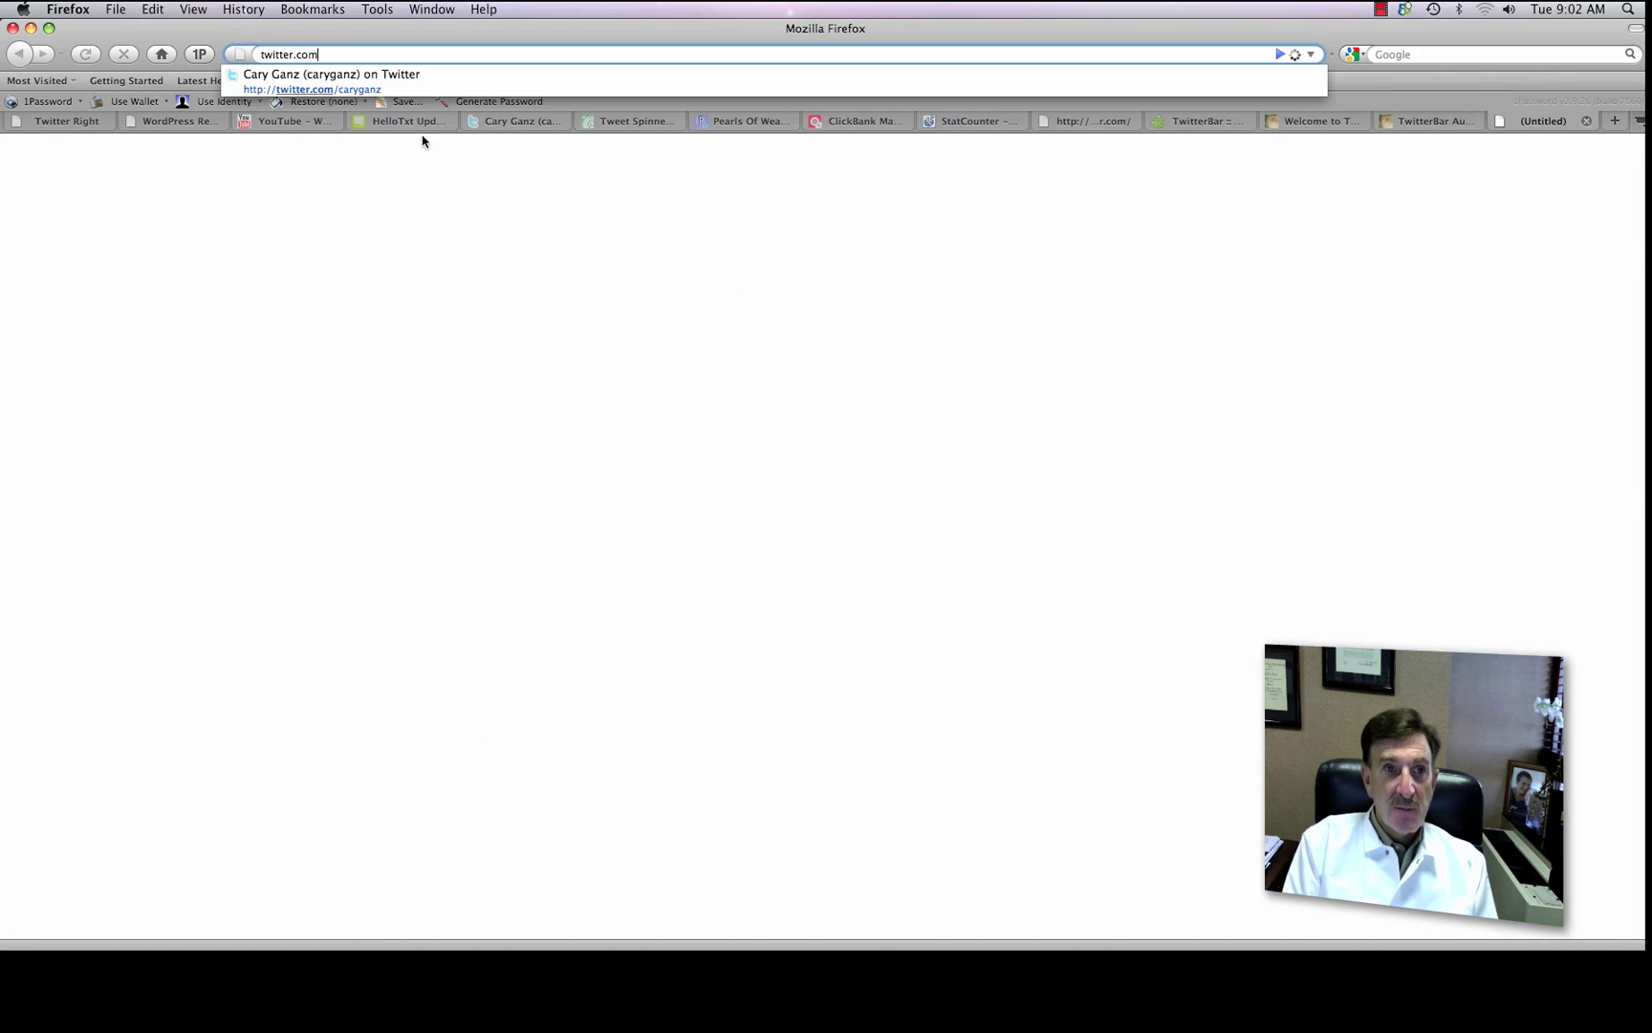
type("/caryganz")
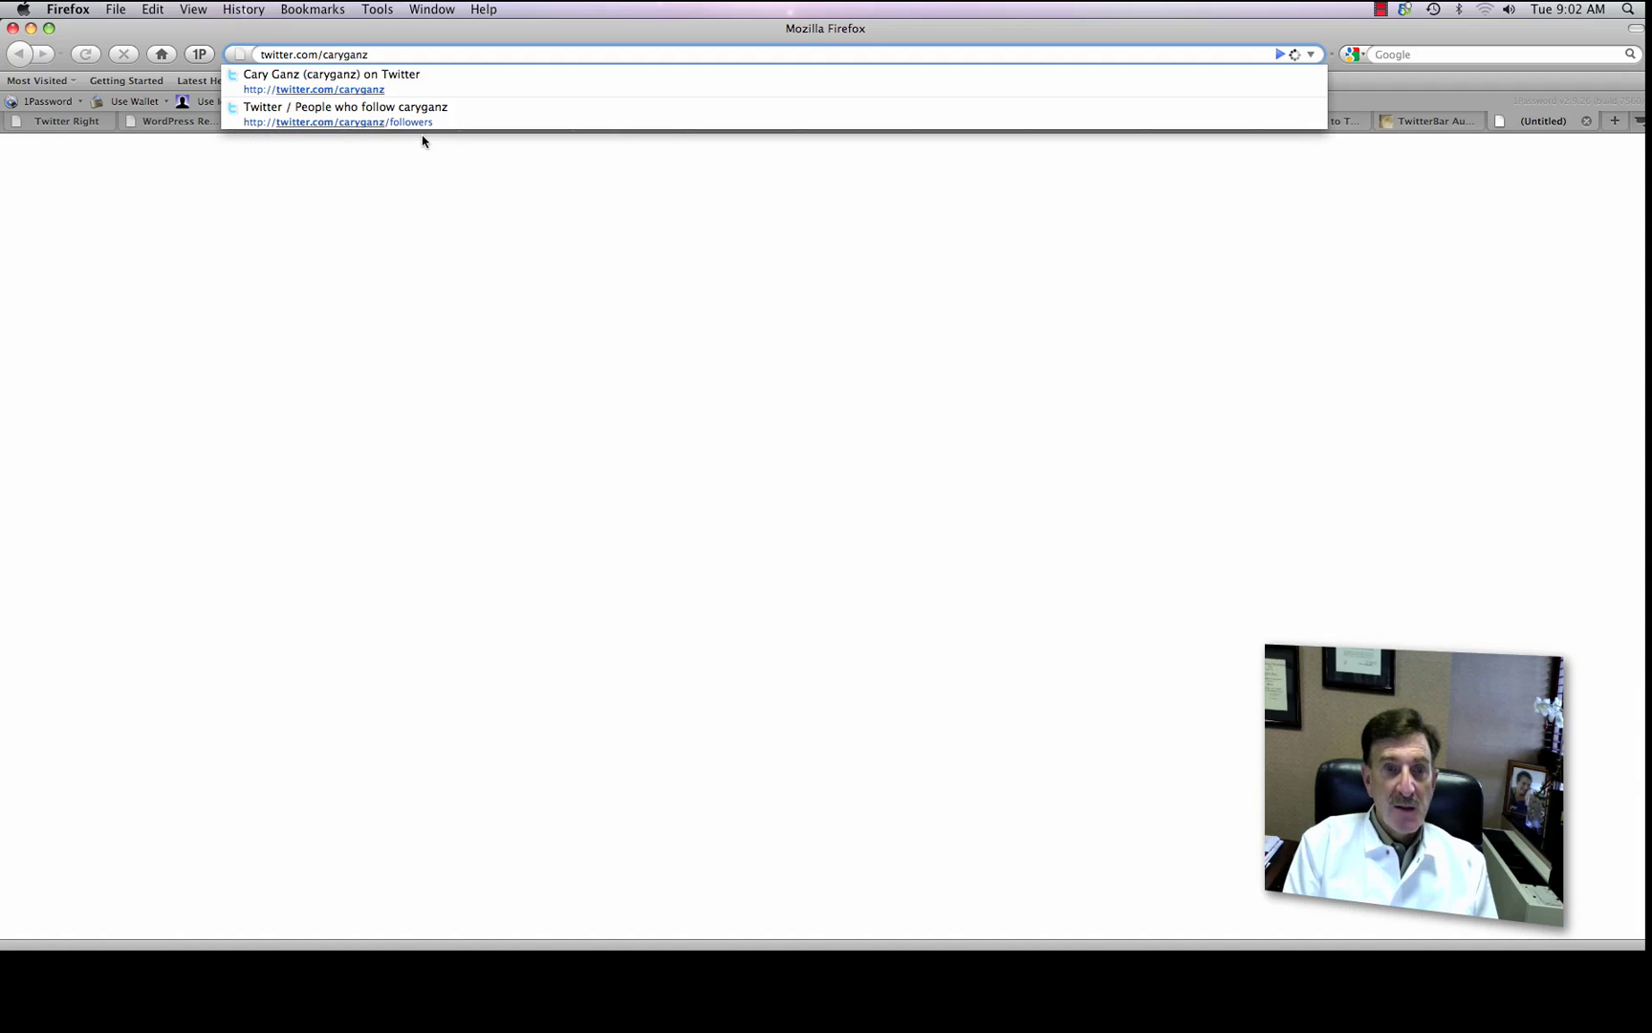
key("Return")
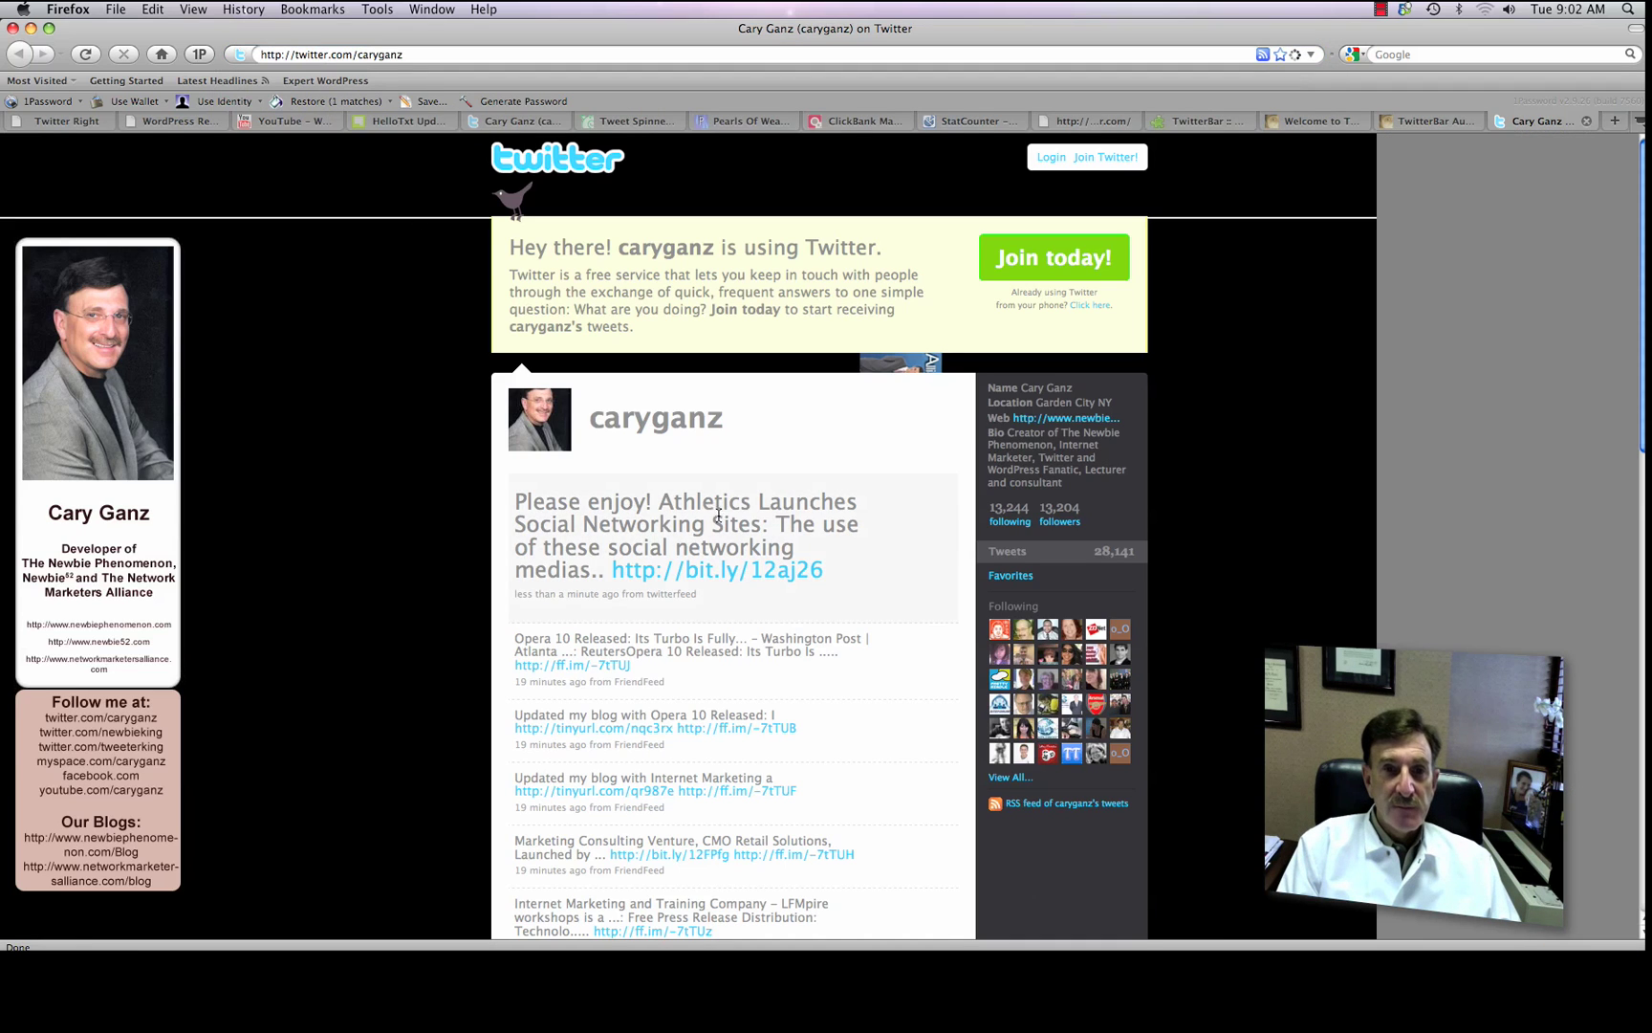
left_click(85, 55)
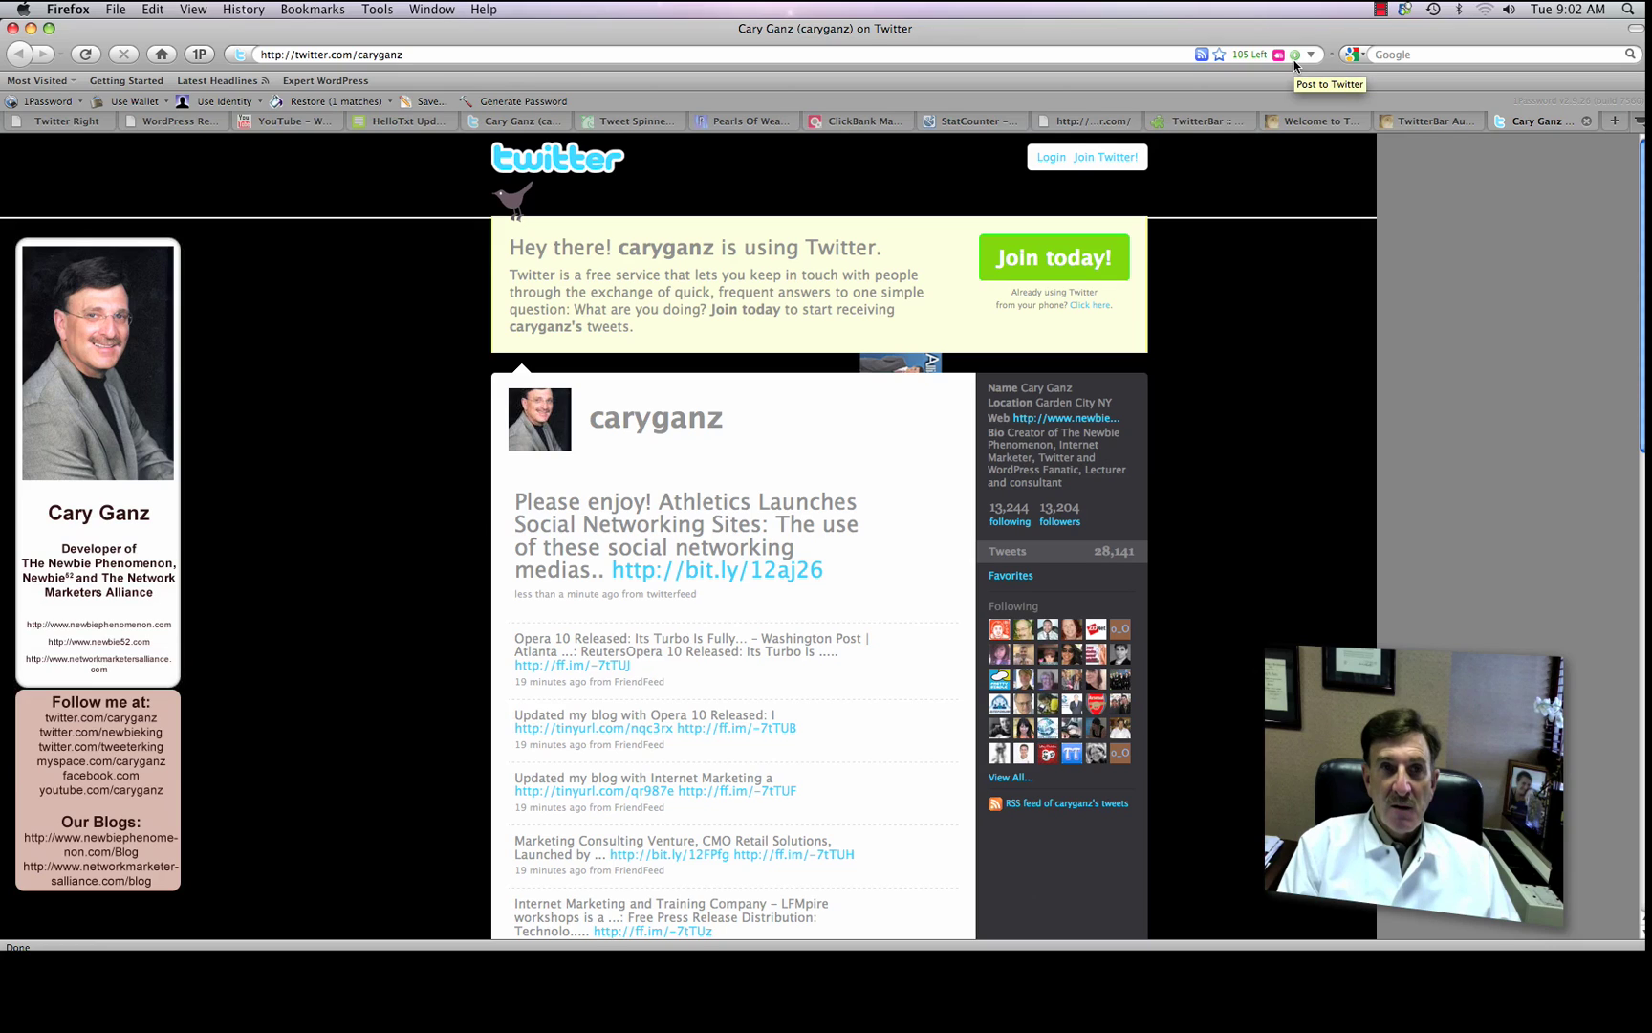
left_click(1294, 58)
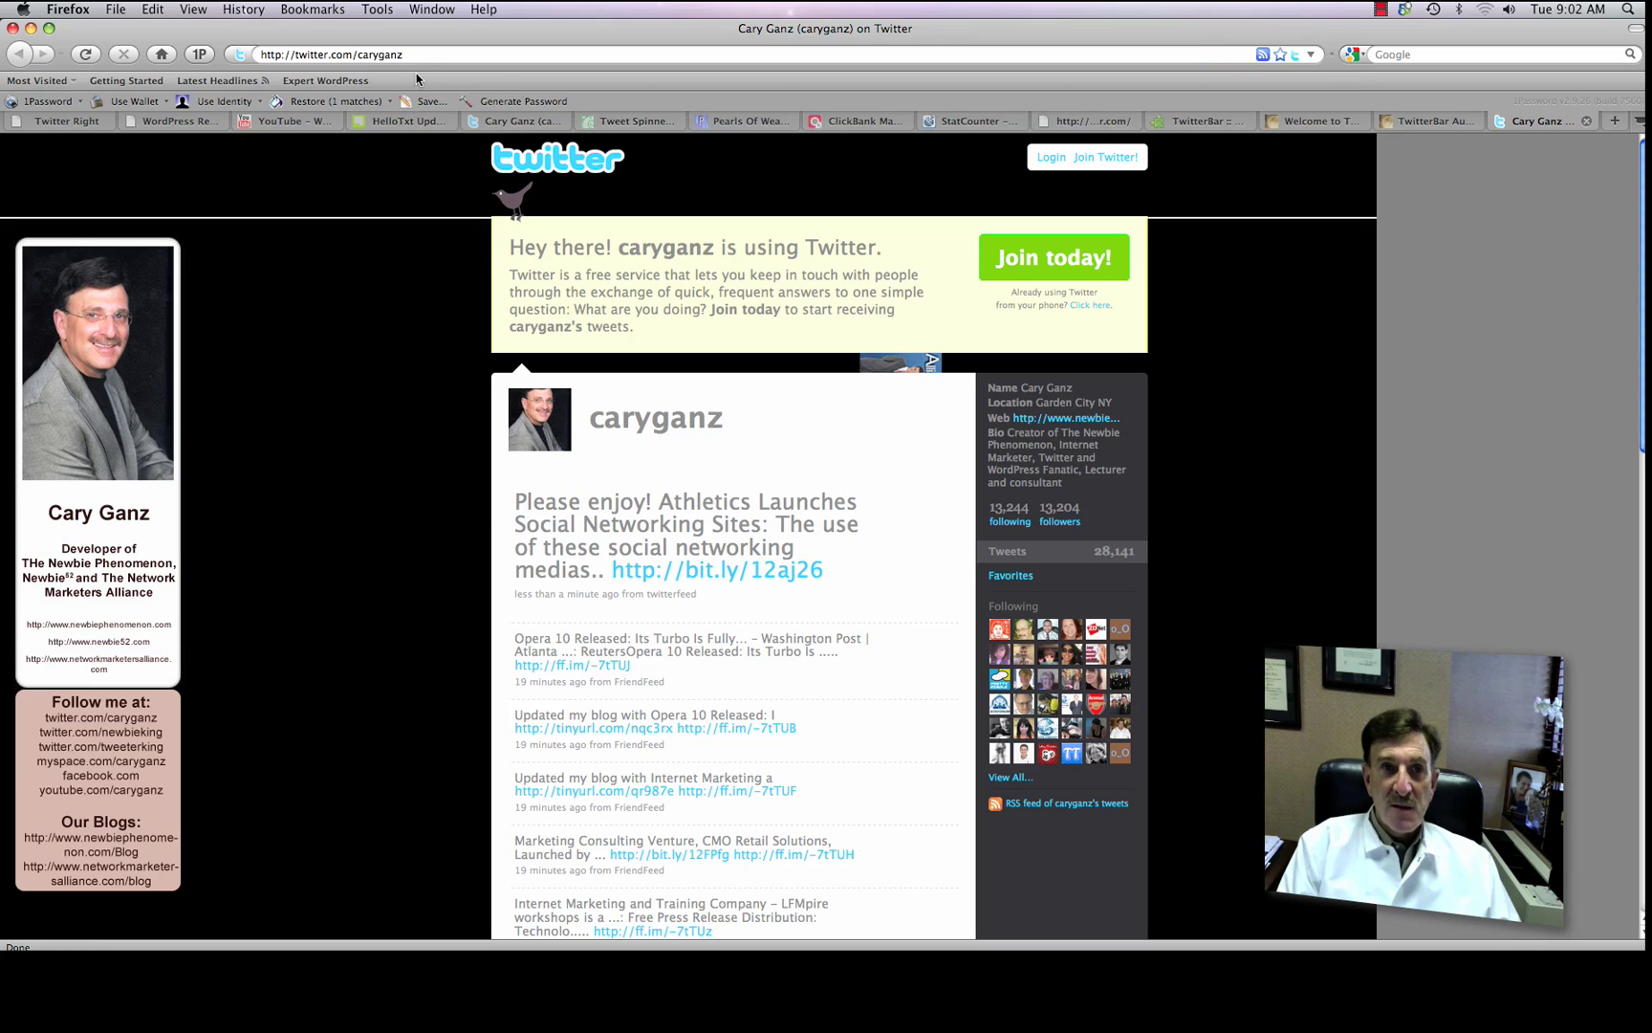
left_click_drag(412, 58, 260, 56)
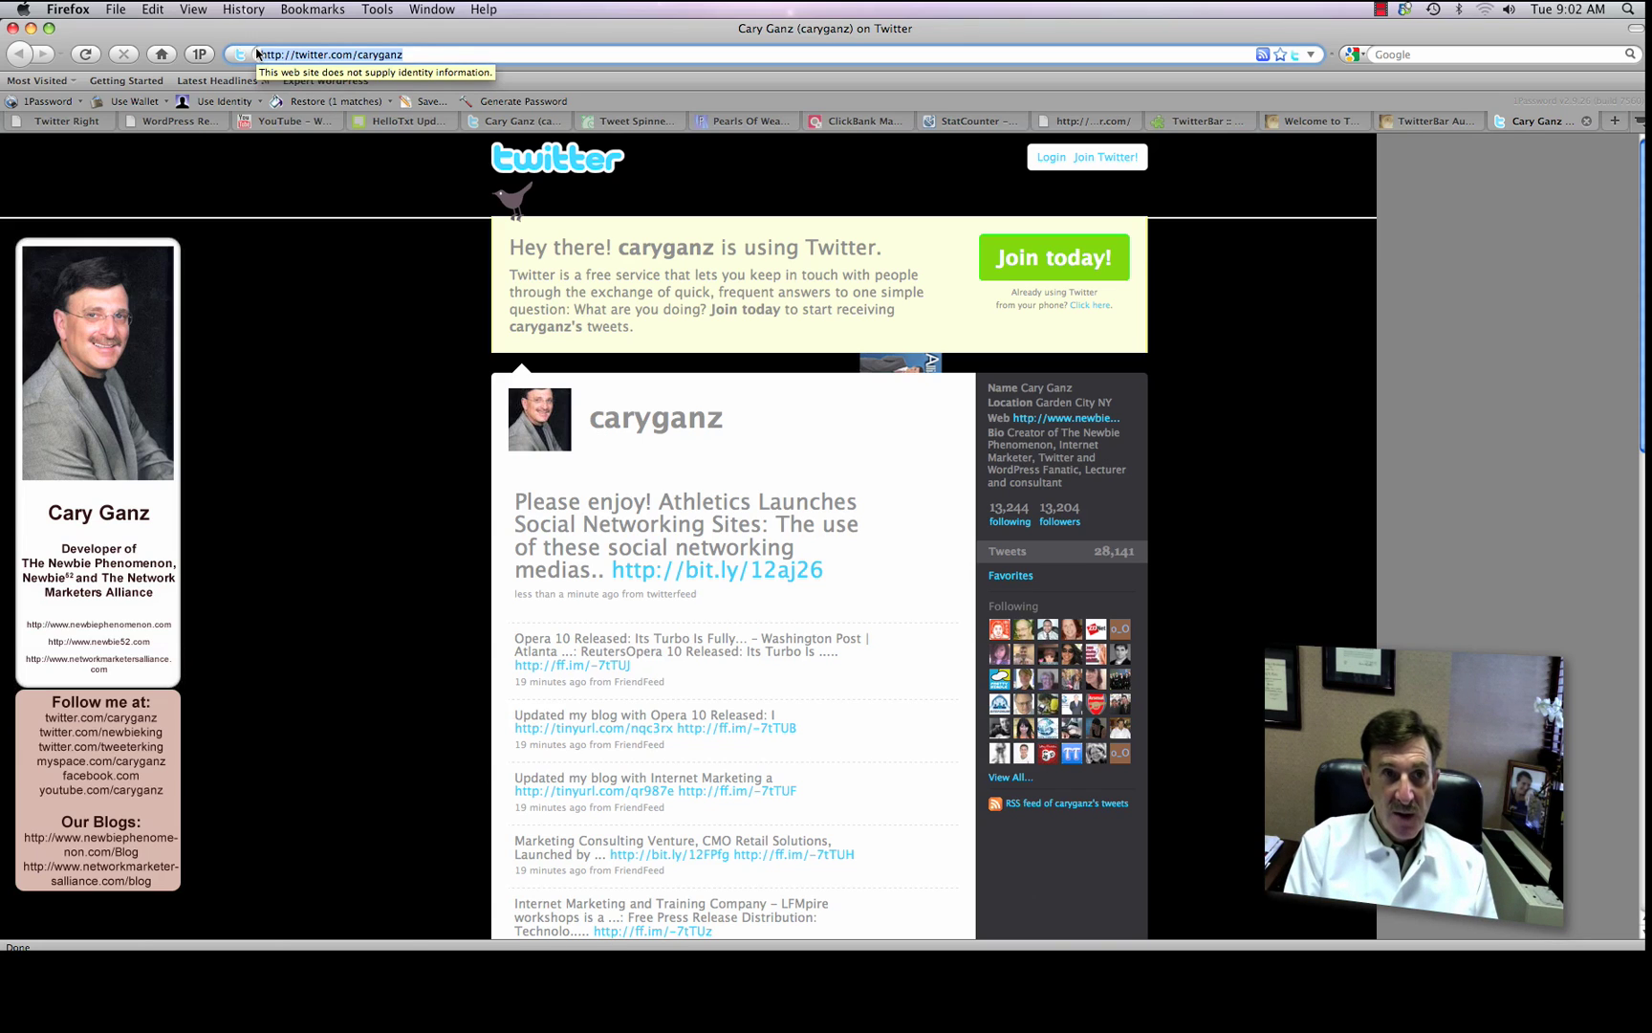
type("Chec")
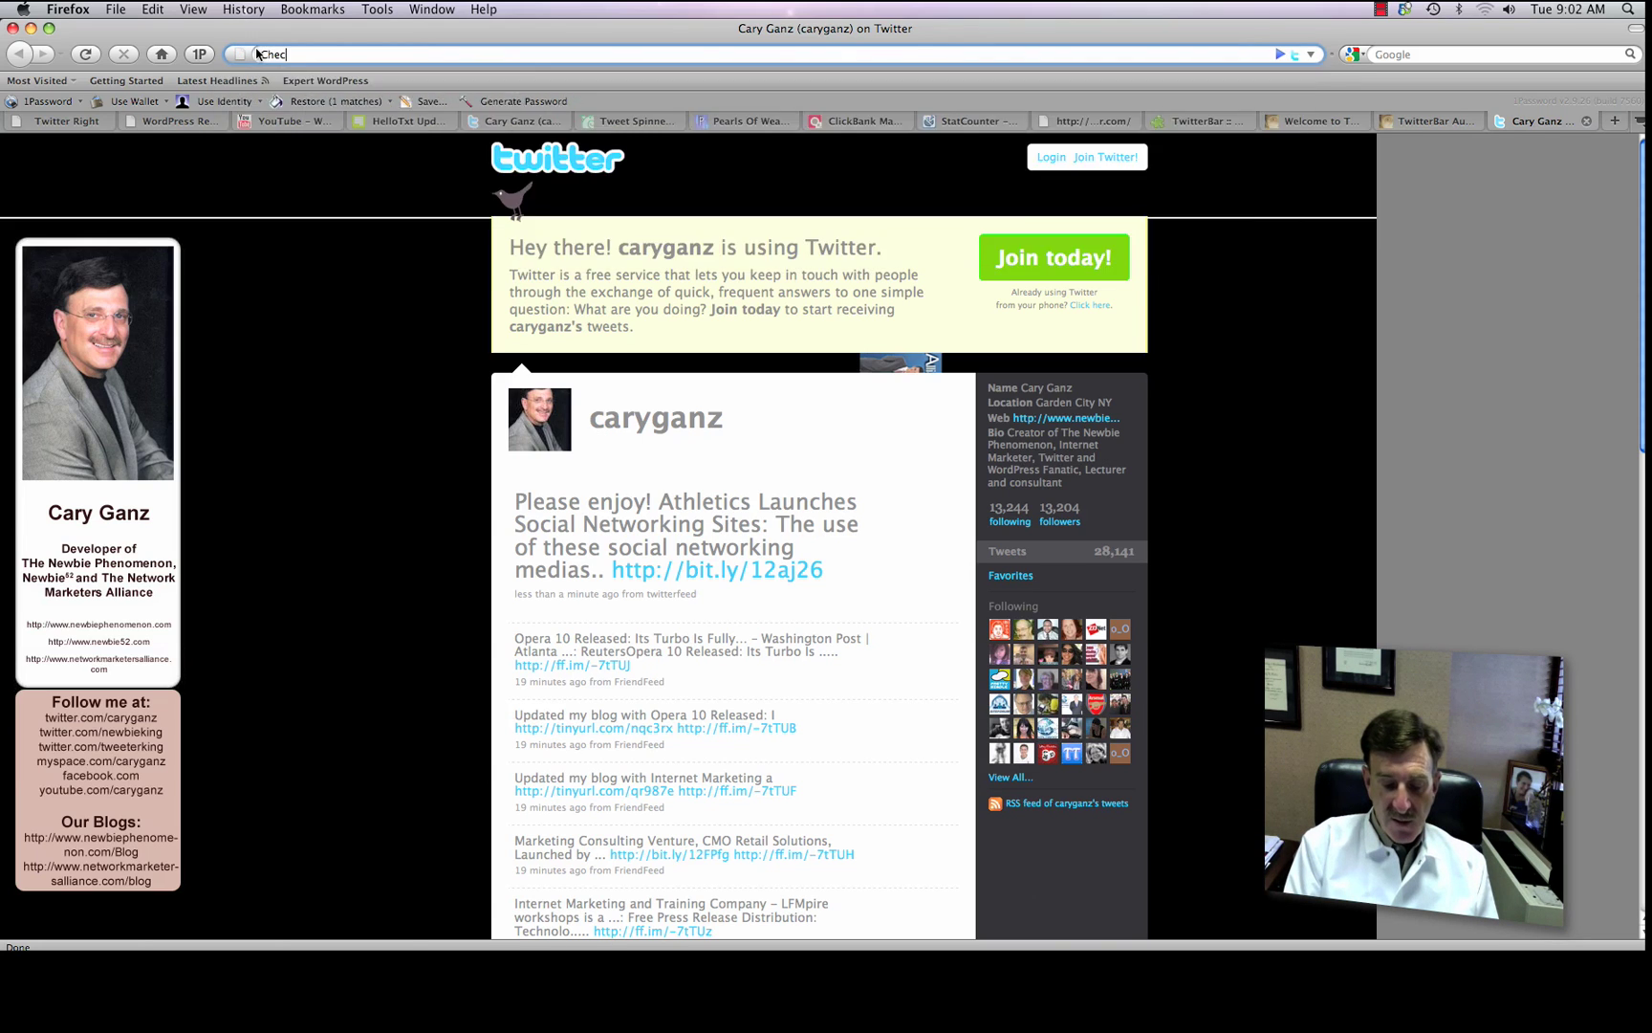
type("k out the Twitt")
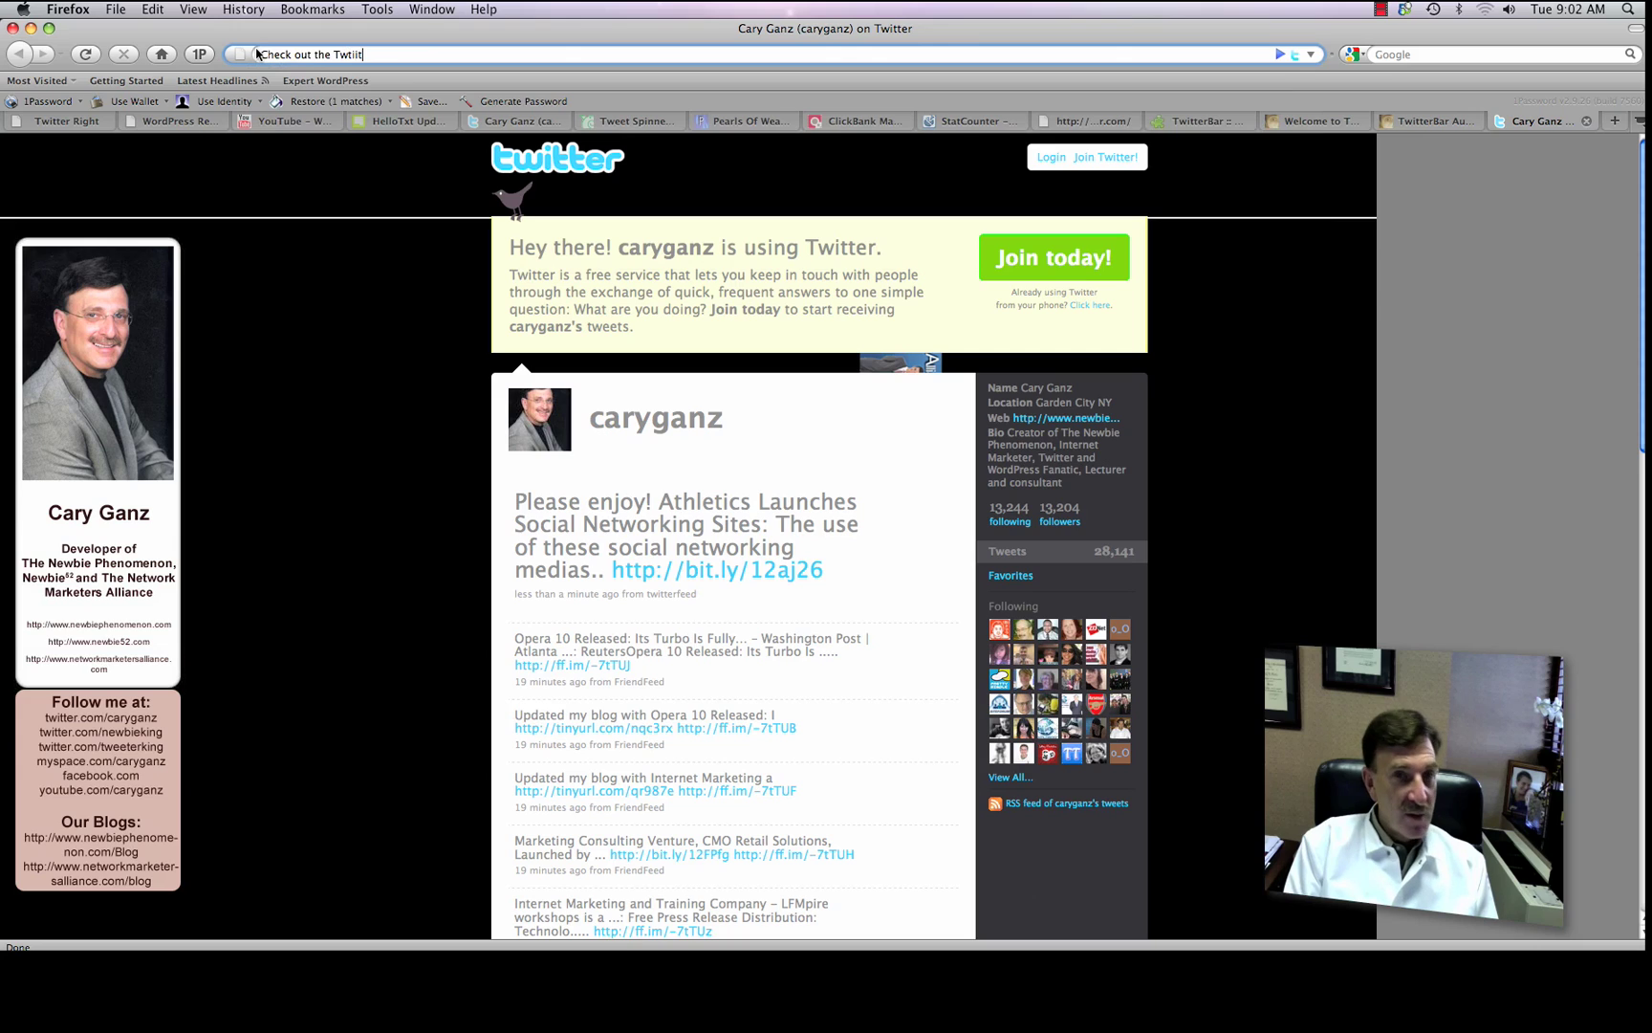
type("iter")
key("BackSpace")
key("BackSpace")
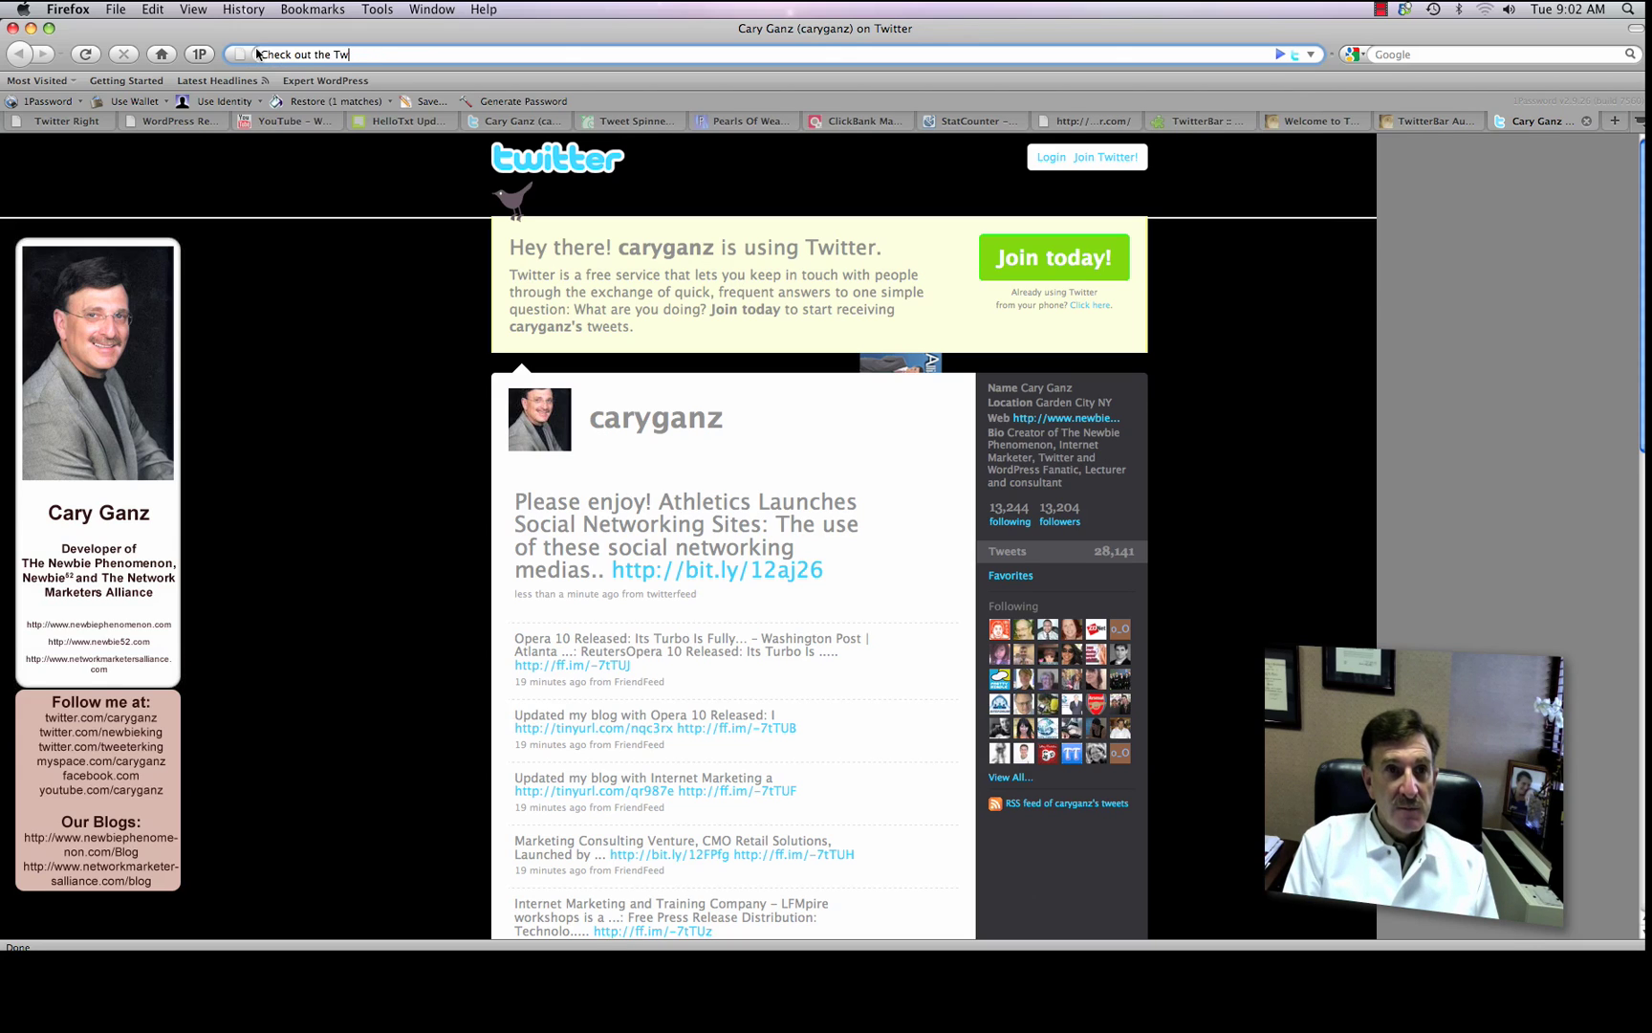
type("er App of the day")
key("BackSpace")
key("BackSpace")
key("BackSpace")
key("BackSpace")
type("day at tw")
key("BackSpace")
key("BackSpace")
type("http")
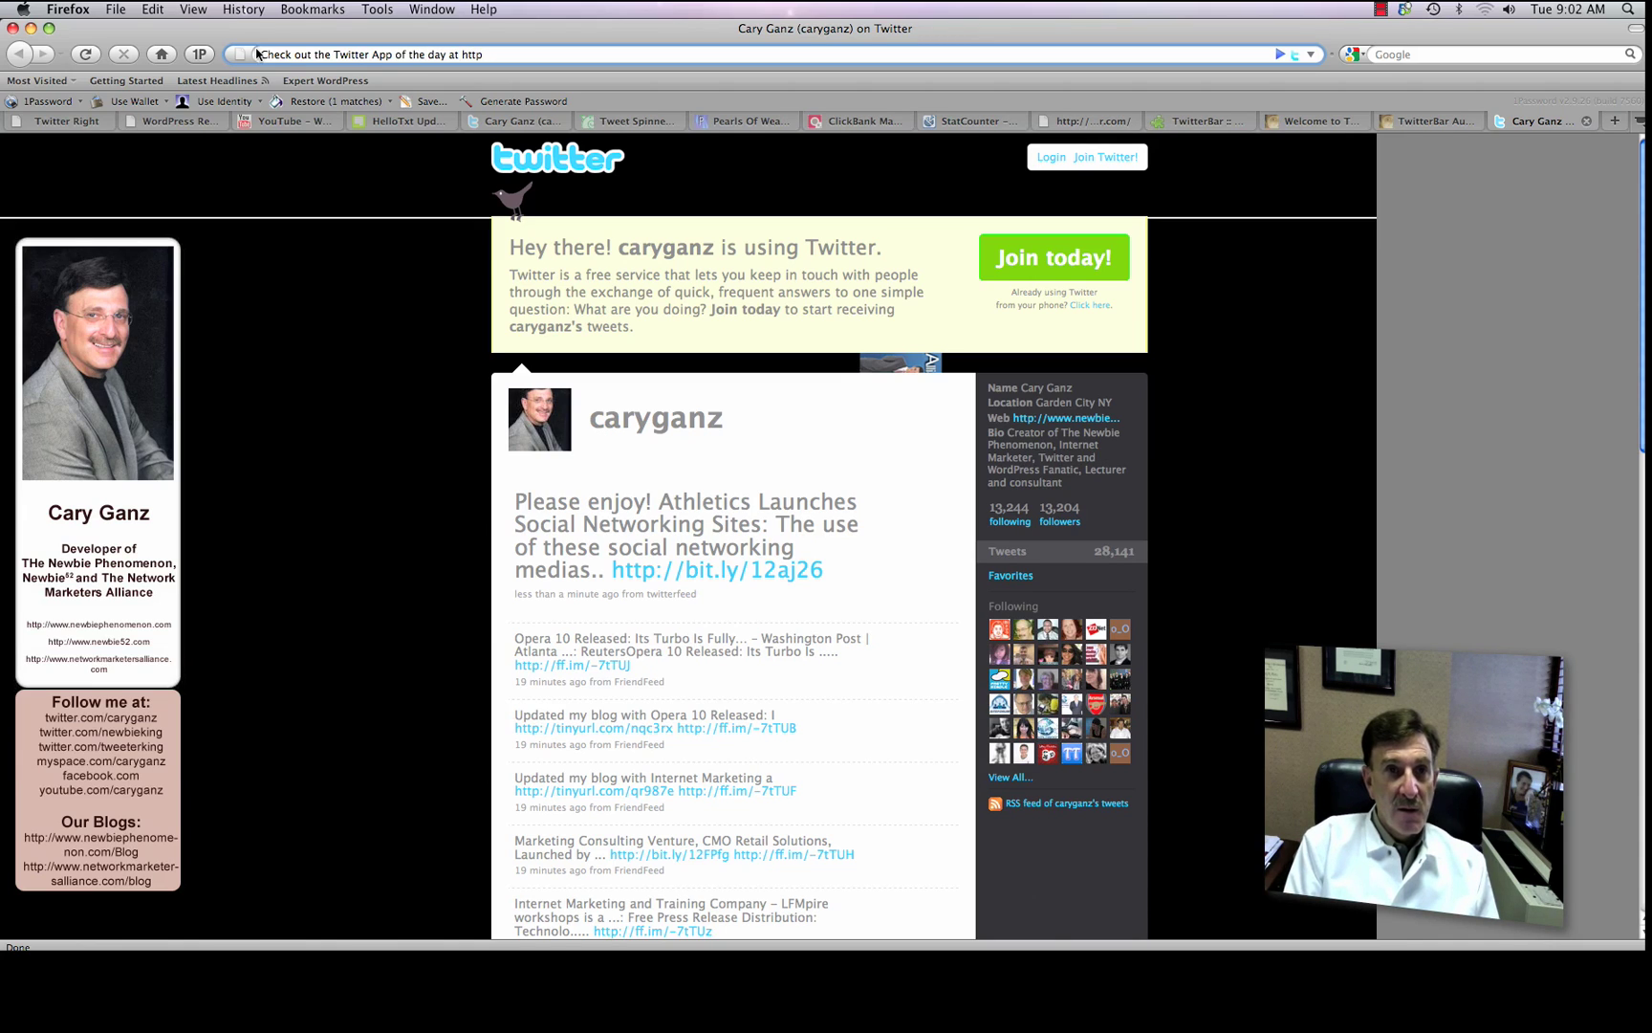
type(":")
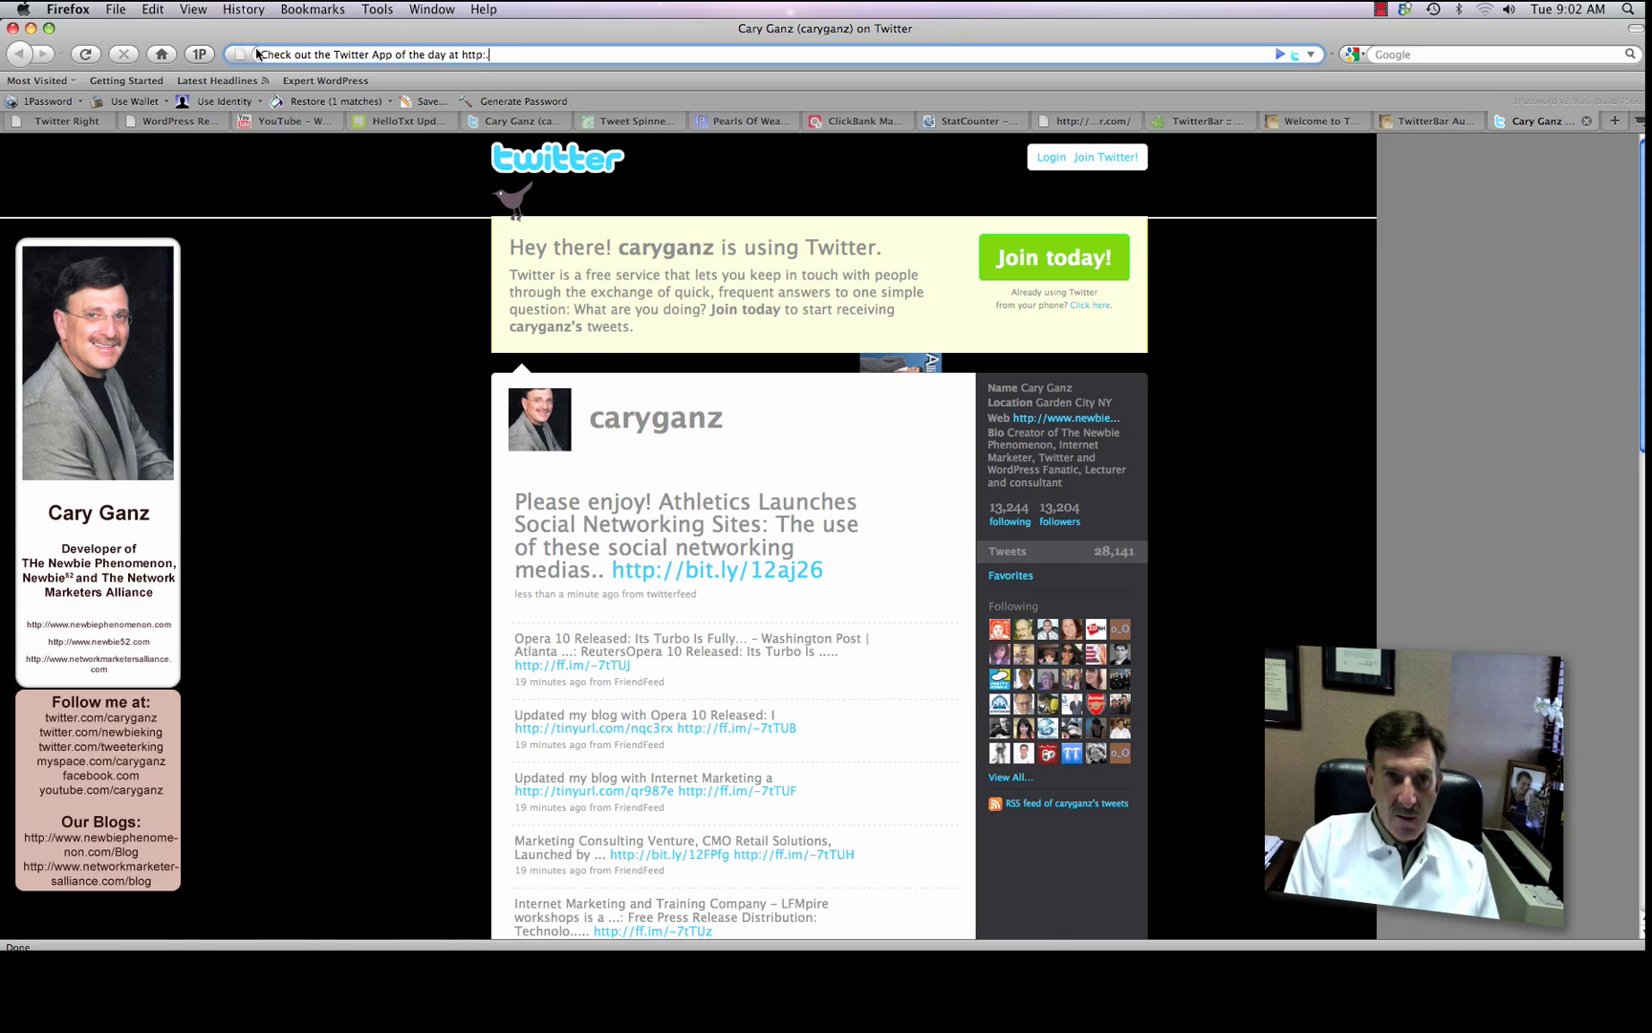
type("//tw")
key("BackSpace")
key("BackSpace")
key("BackSpace")
key("BackSpace")
key("BackSpace")
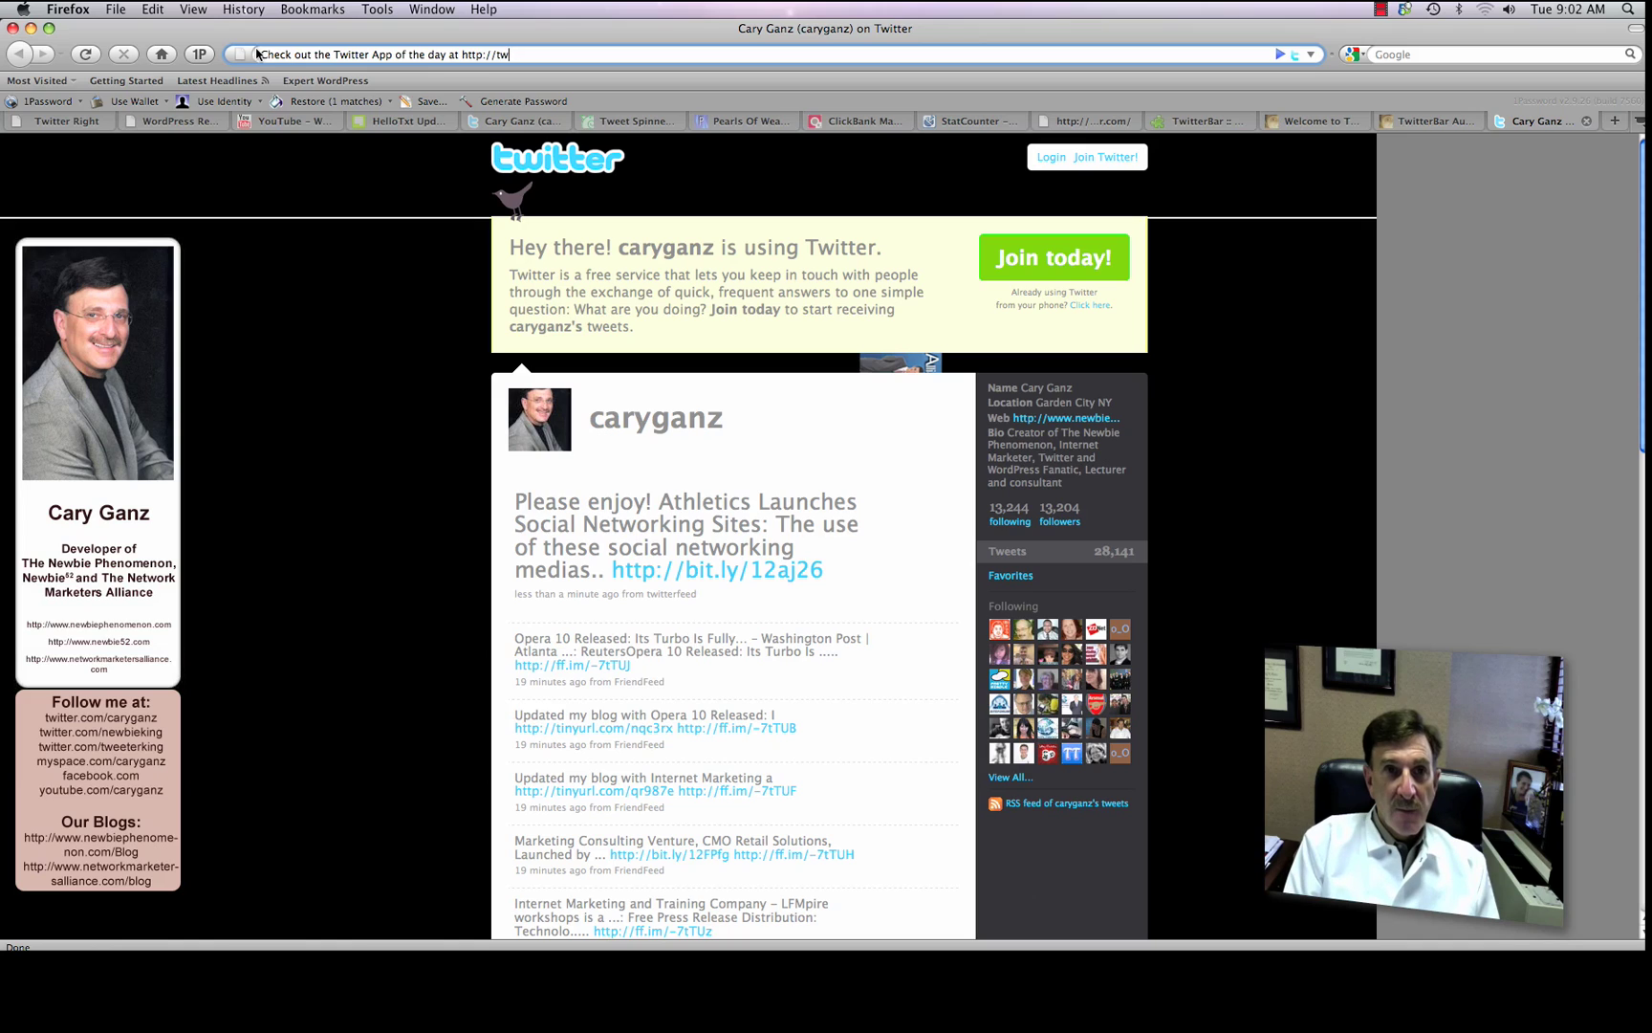
type("www.twt")
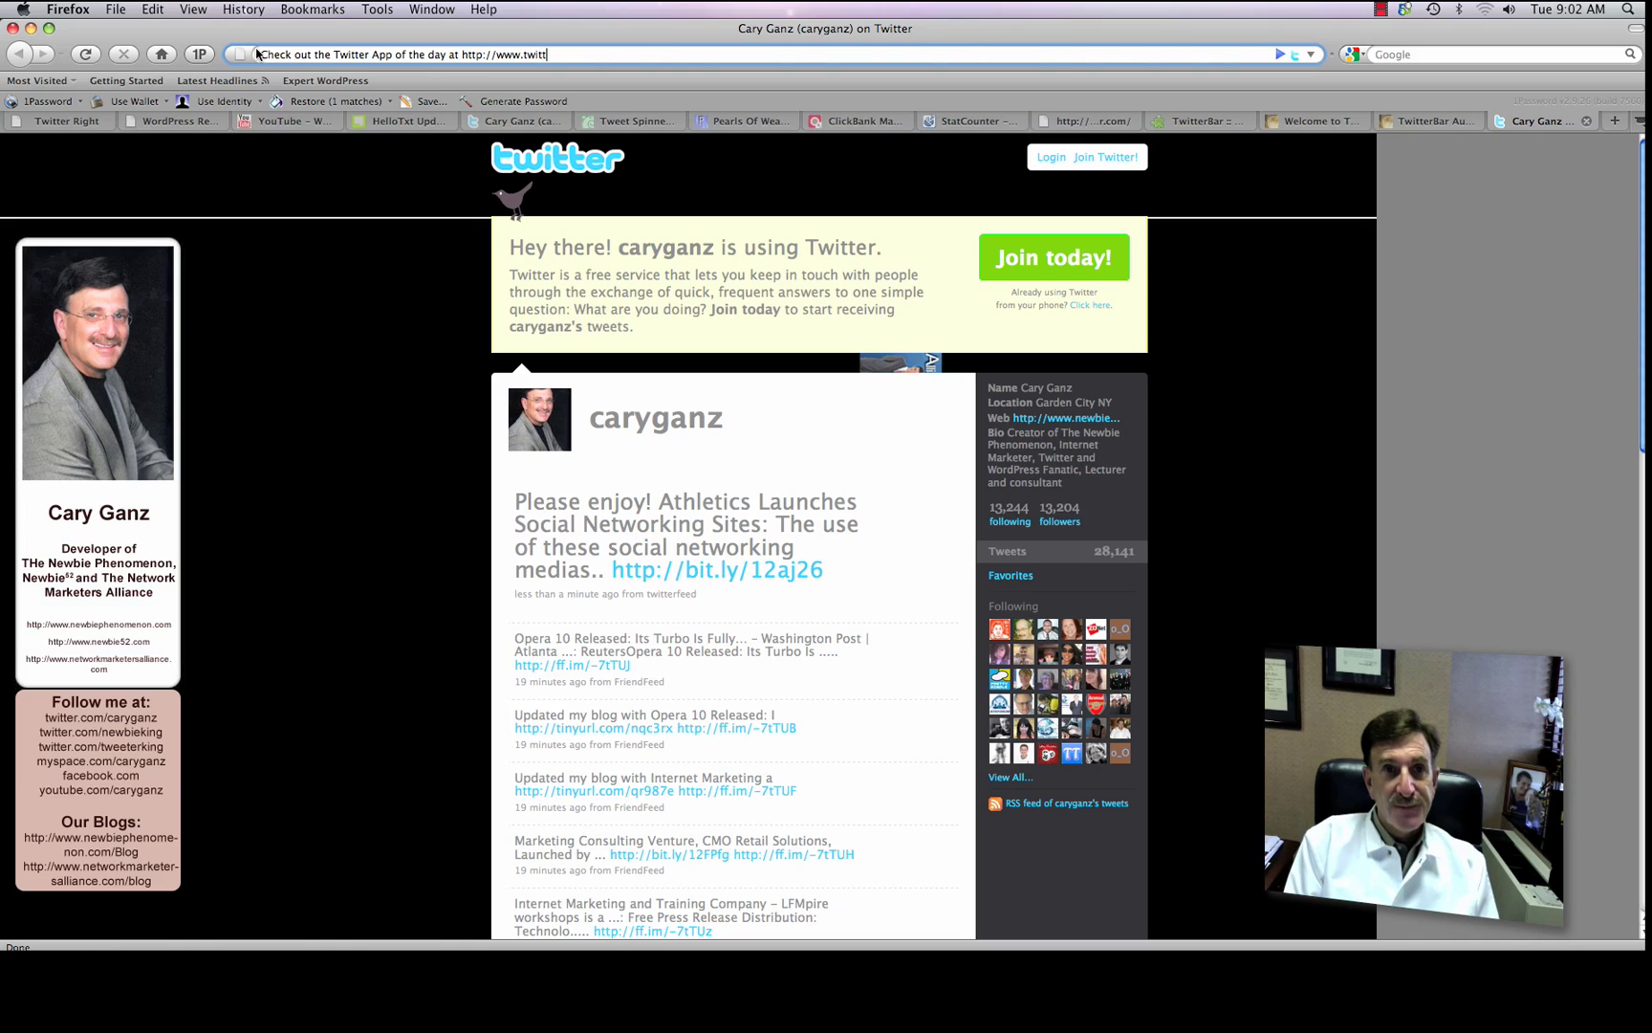
type("tterright.com")
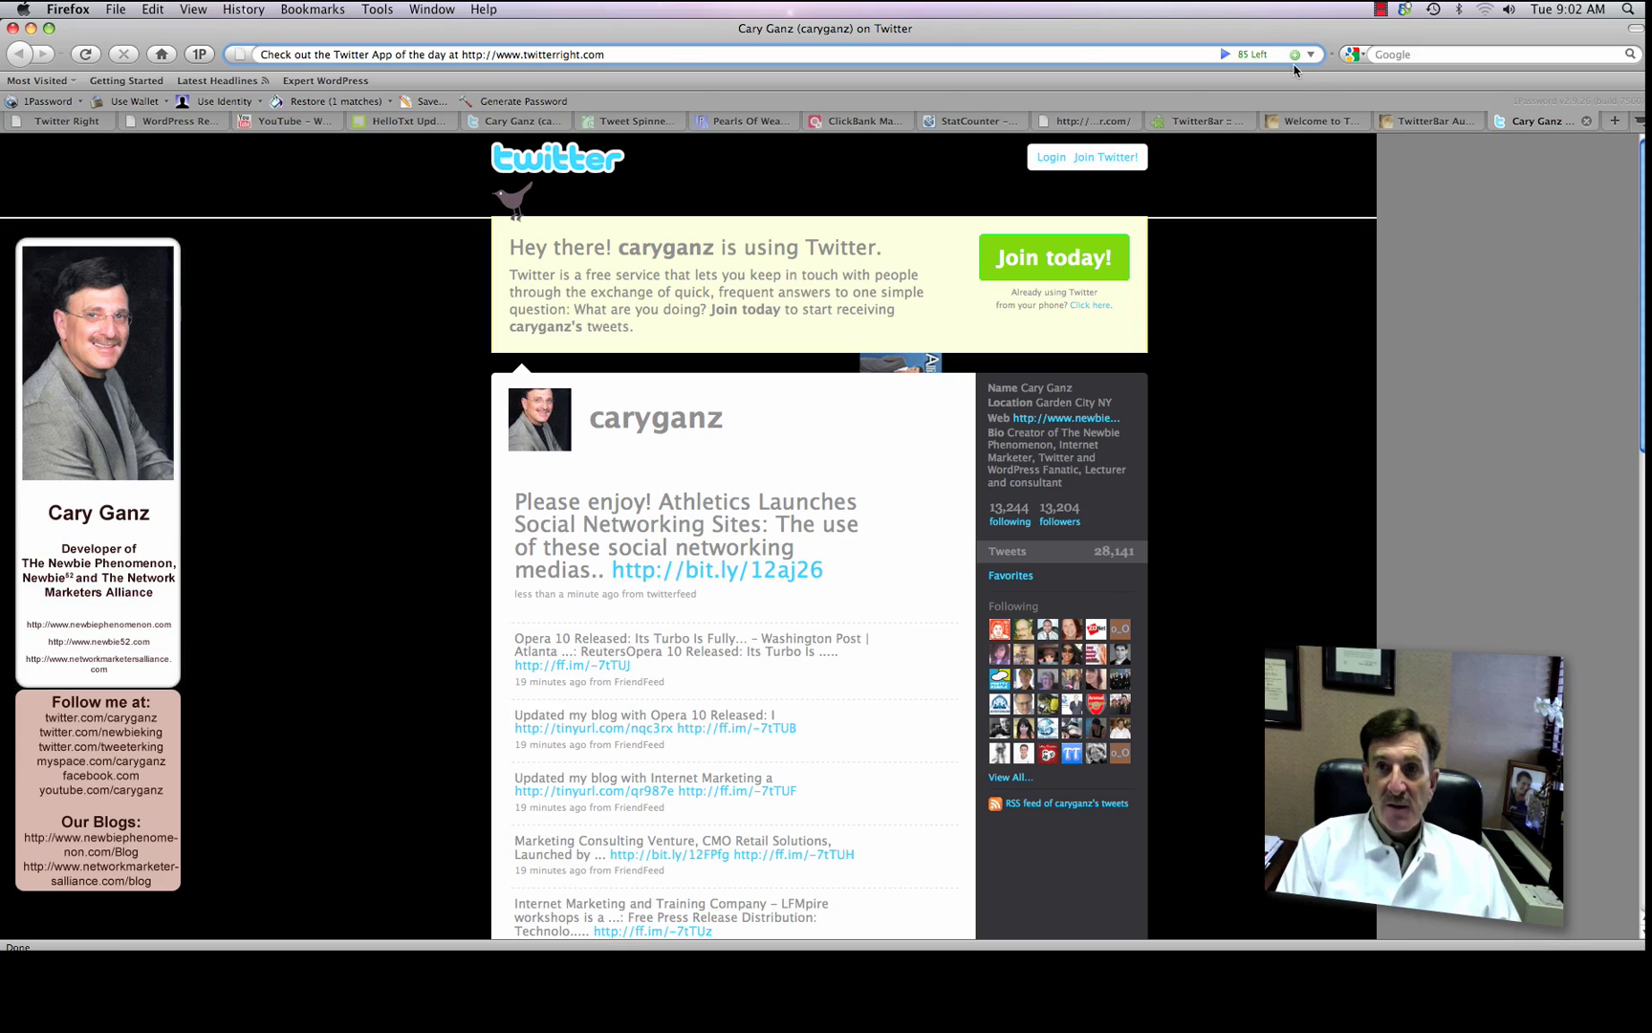
left_click(1295, 54)
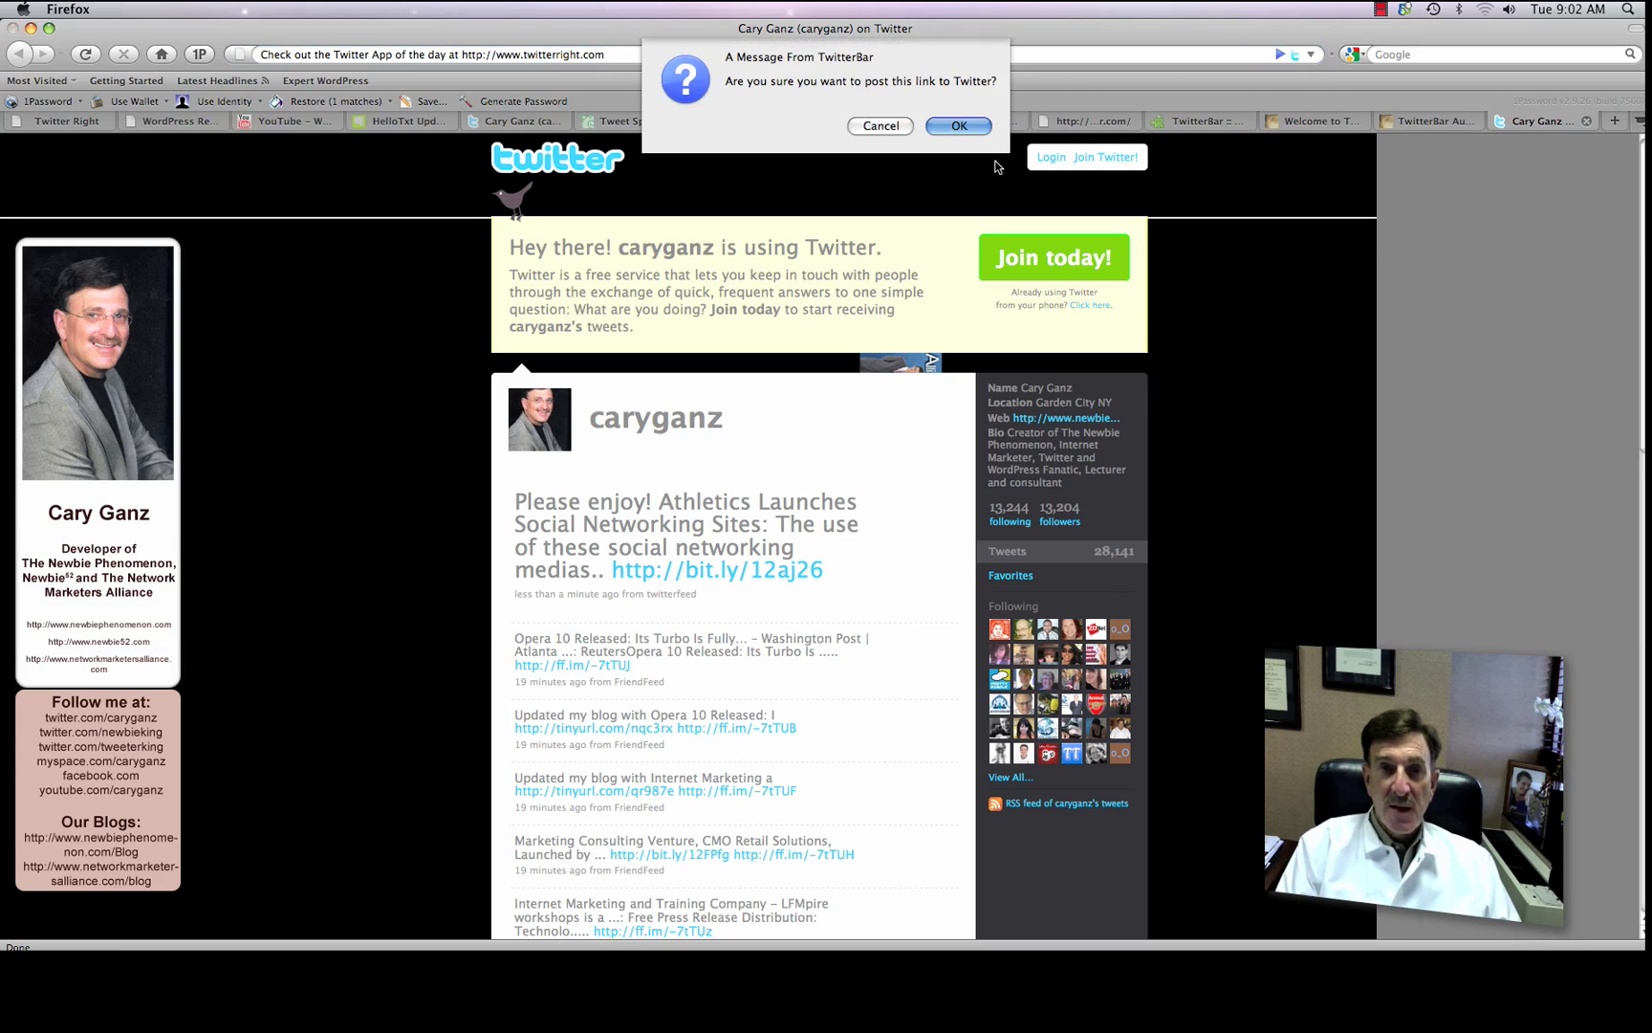
- Confirm posting the new tweet and reload the profile to show it atop the timeline
left_click(961, 126)
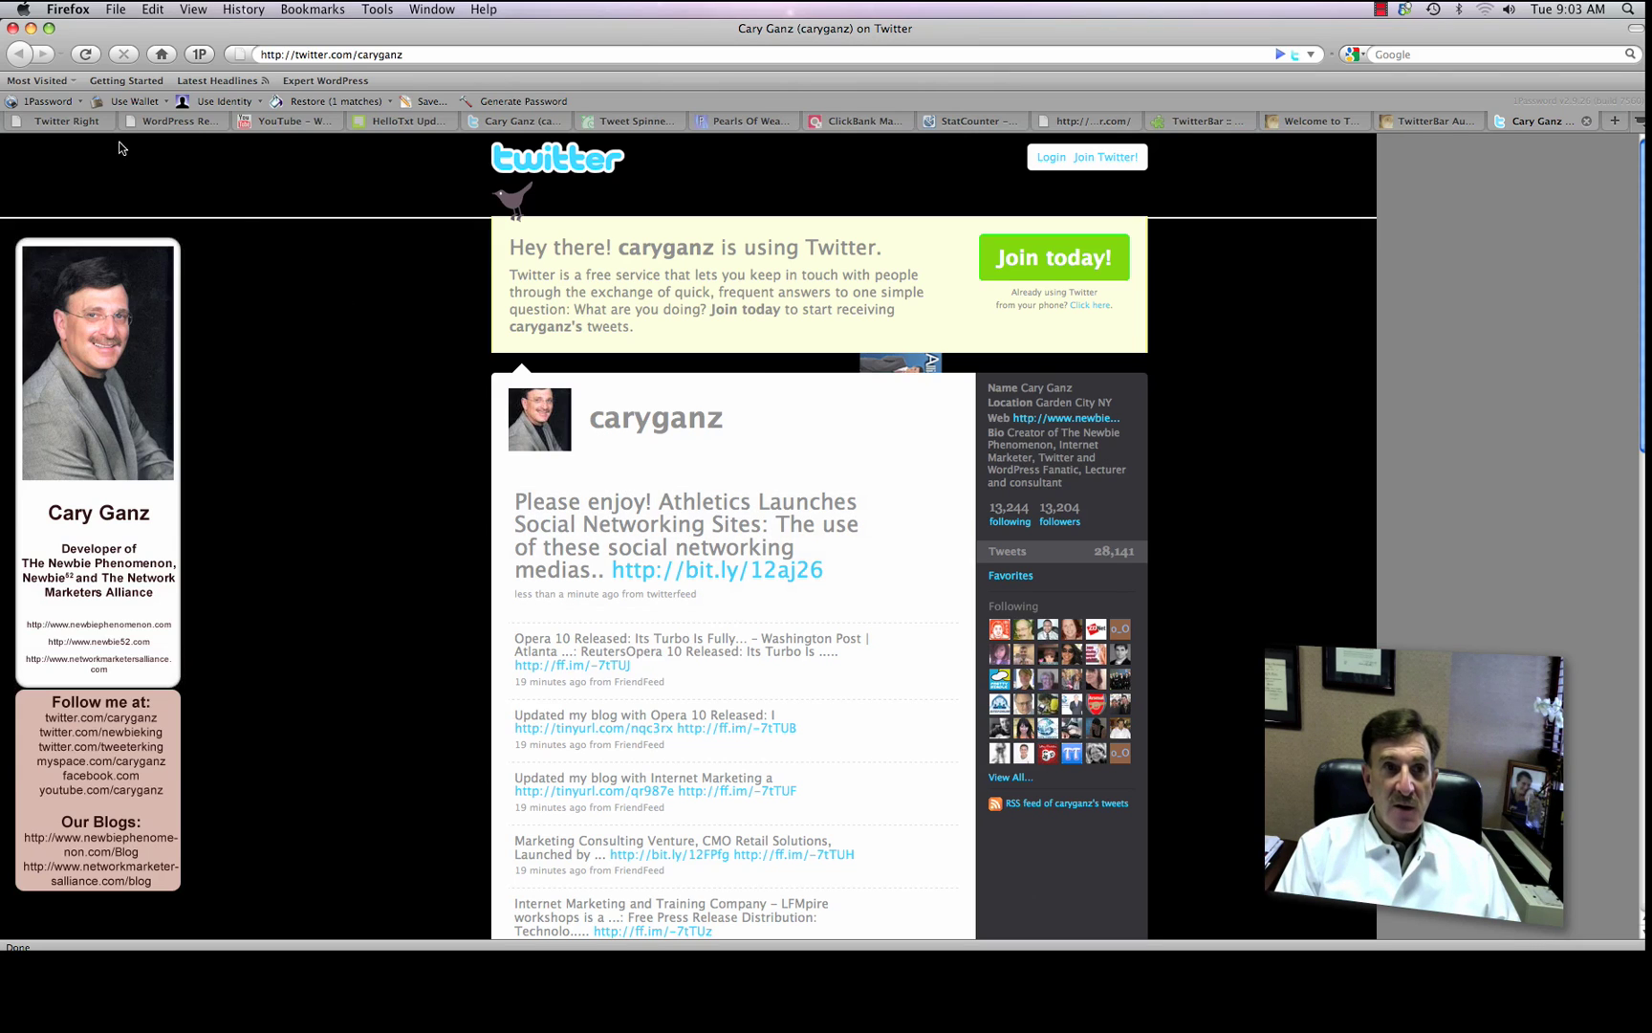
left_click(85, 54)
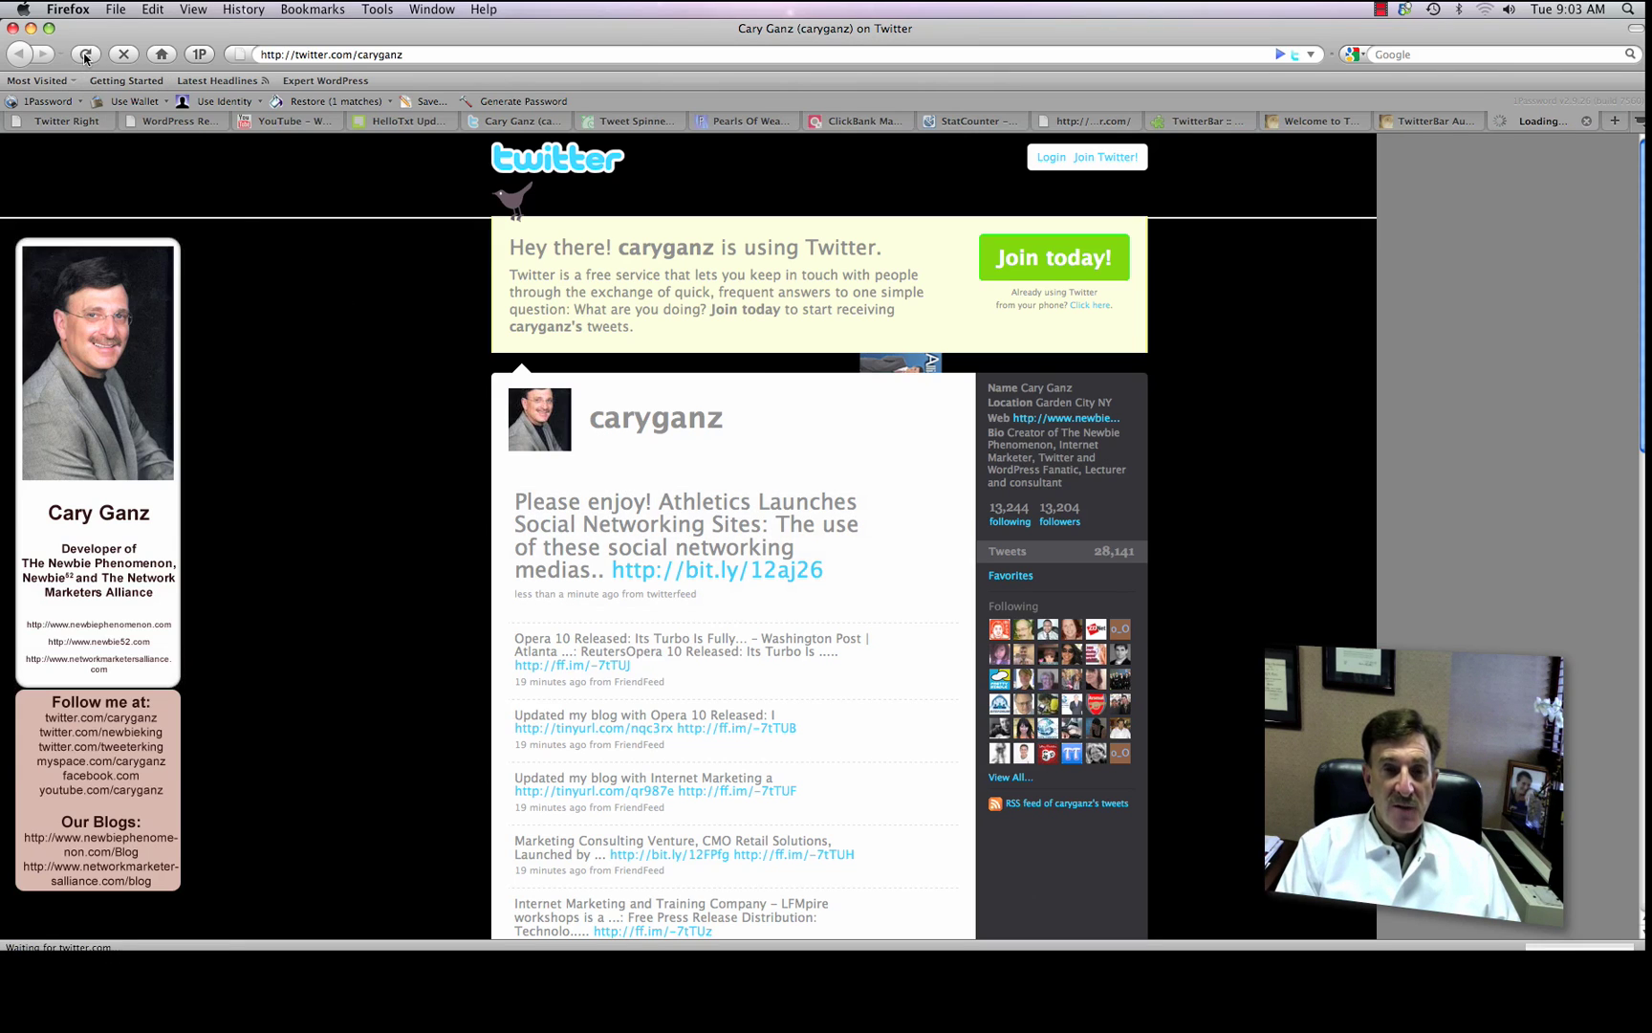